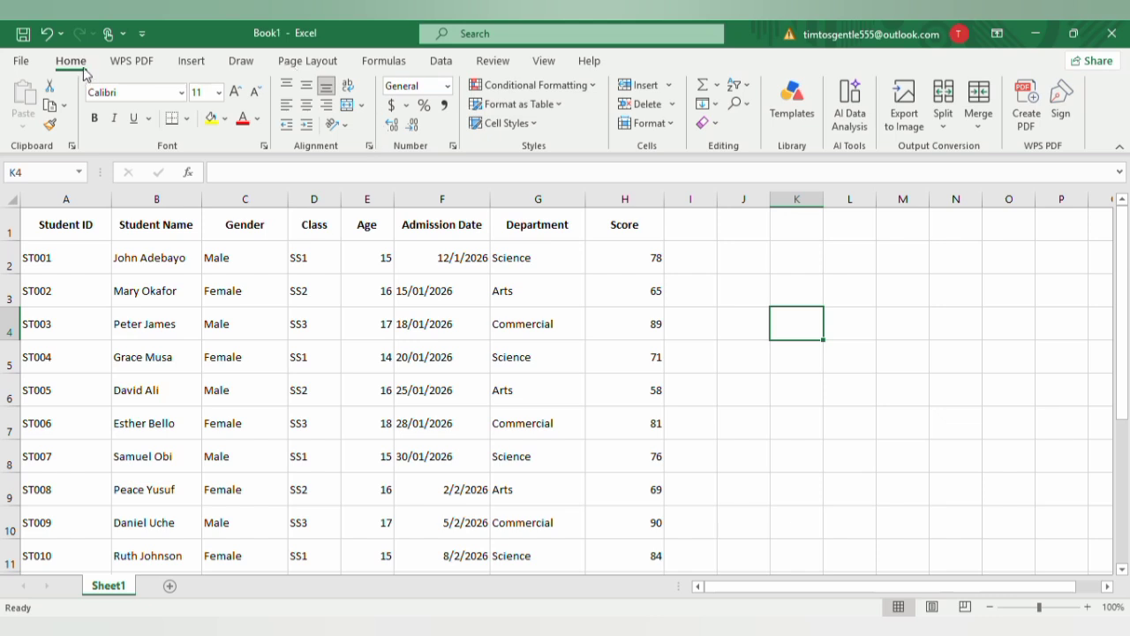
{"action": "left_click", "coordinate": [449, 65]}
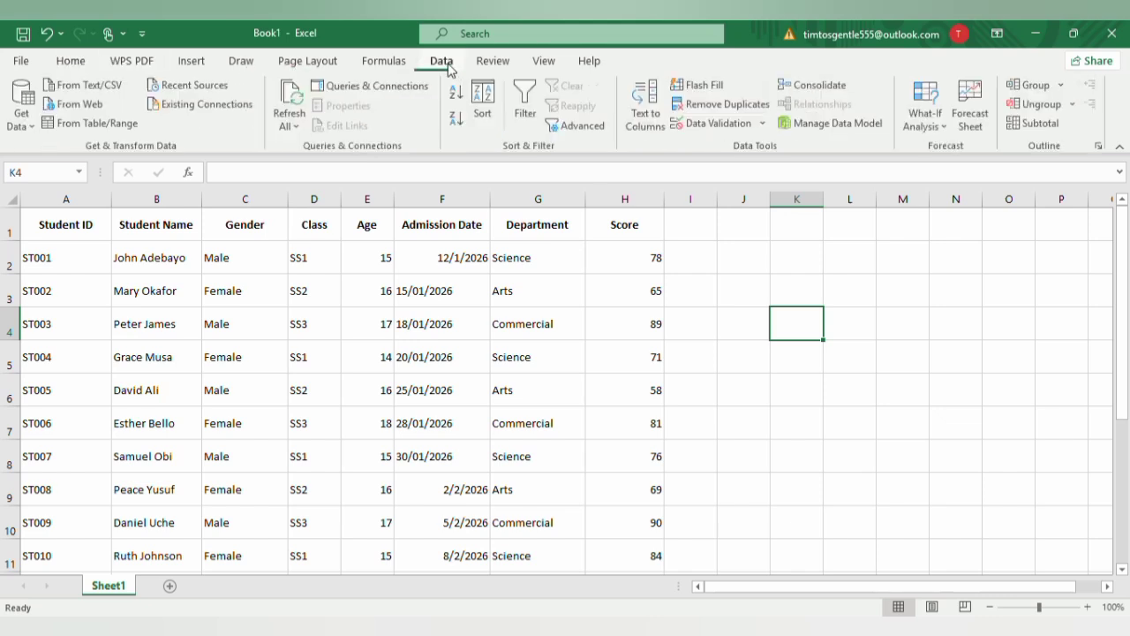
{"action": "left_click", "coordinate": [740, 123]}
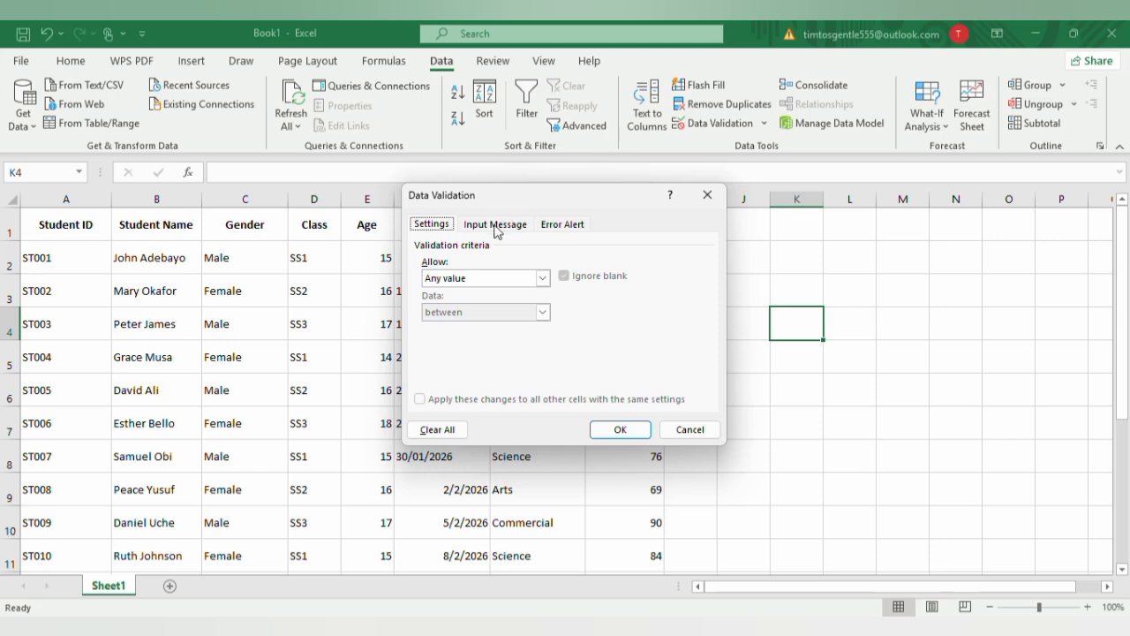
{"action": "left_click", "coordinate": [496, 279]}
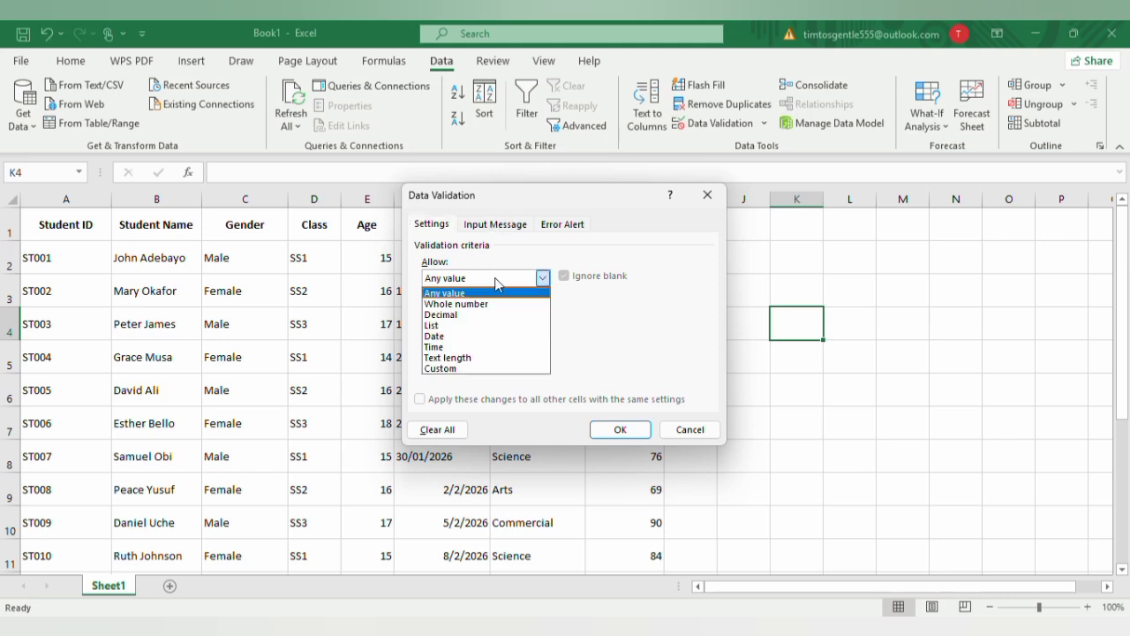
{"action": "left_click", "coordinate": [486, 304]}
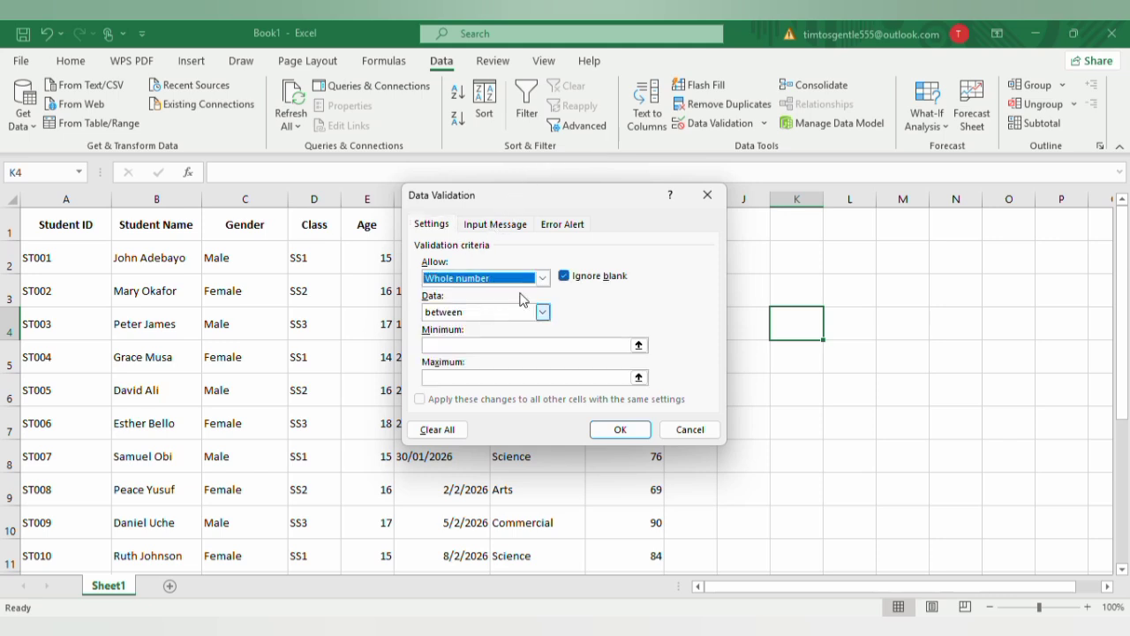
{"action": "left_click", "coordinate": [542, 277]}
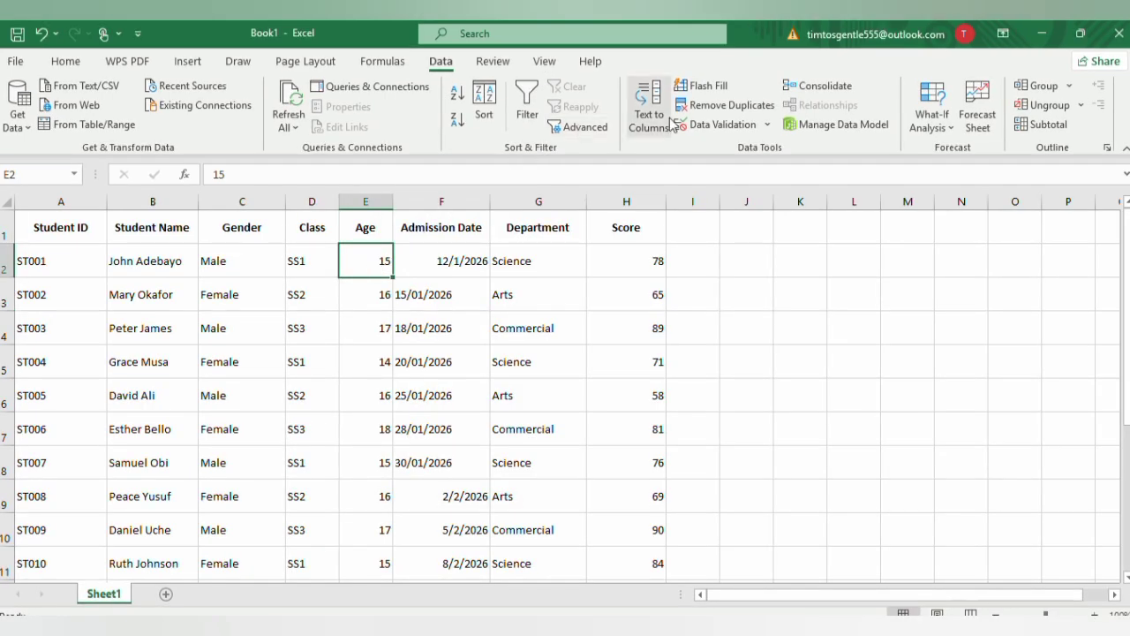
Step: Add a whole-number validation rule to the age cell E2, using between with a minimum of 10 and an upper limit
{"action": "left_click", "coordinate": [719, 126]}
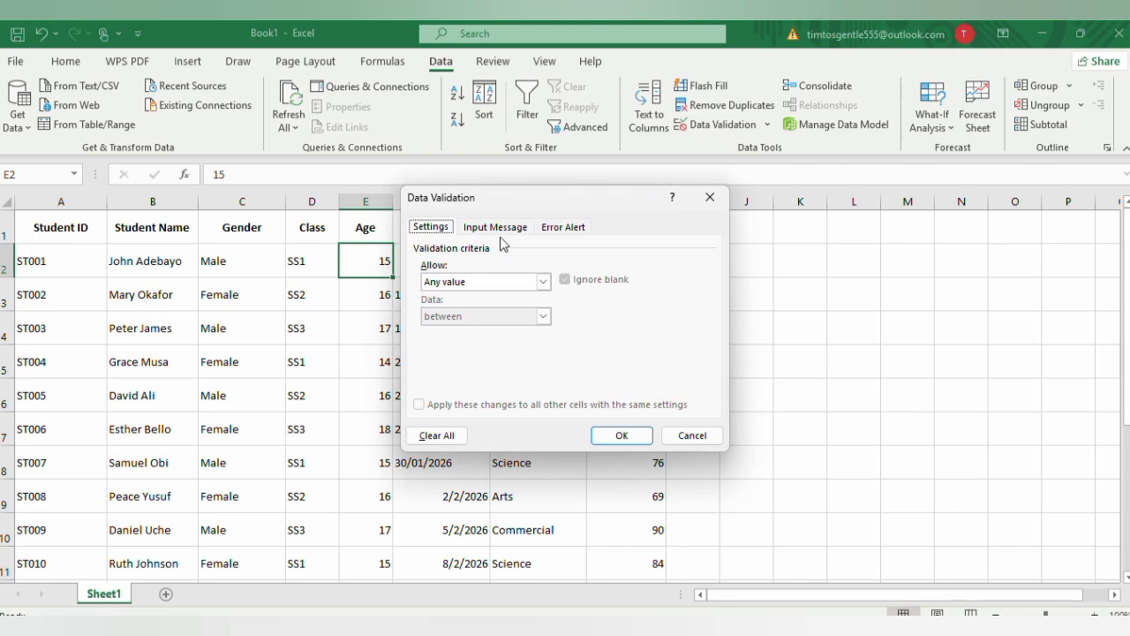
{"action": "left_click", "coordinate": [505, 283]}
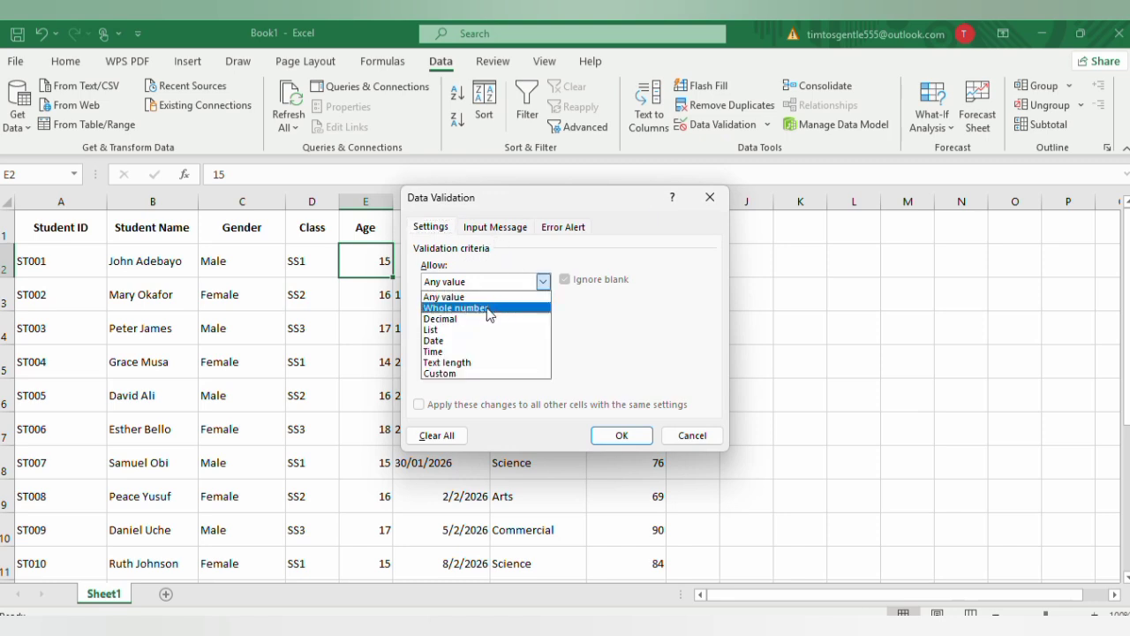
{"action": "left_click", "coordinate": [477, 307]}
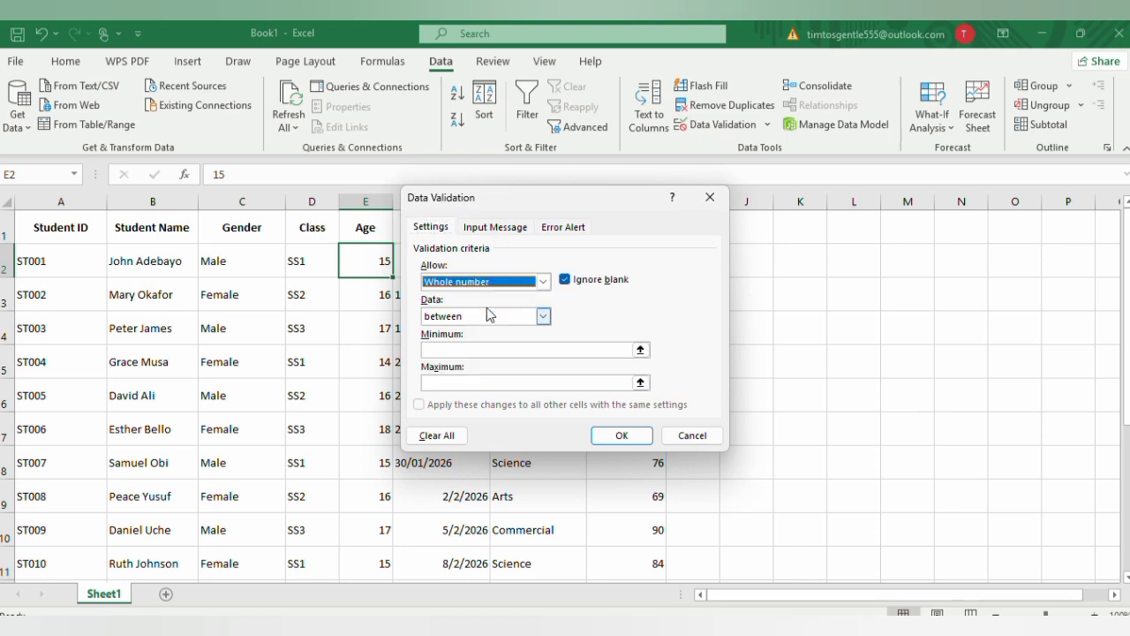
{"action": "left_click", "coordinate": [574, 353]}
{"action": "type", "text": "10"}
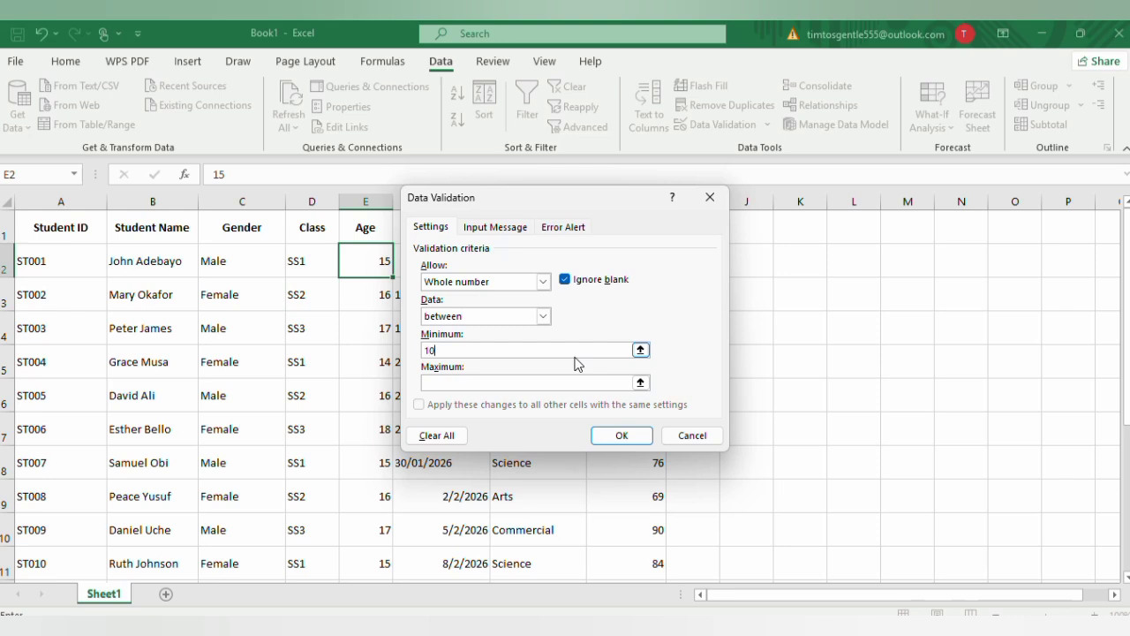
{"action": "left_click", "coordinate": [543, 381]}
{"action": "left_click", "coordinate": [599, 439]}
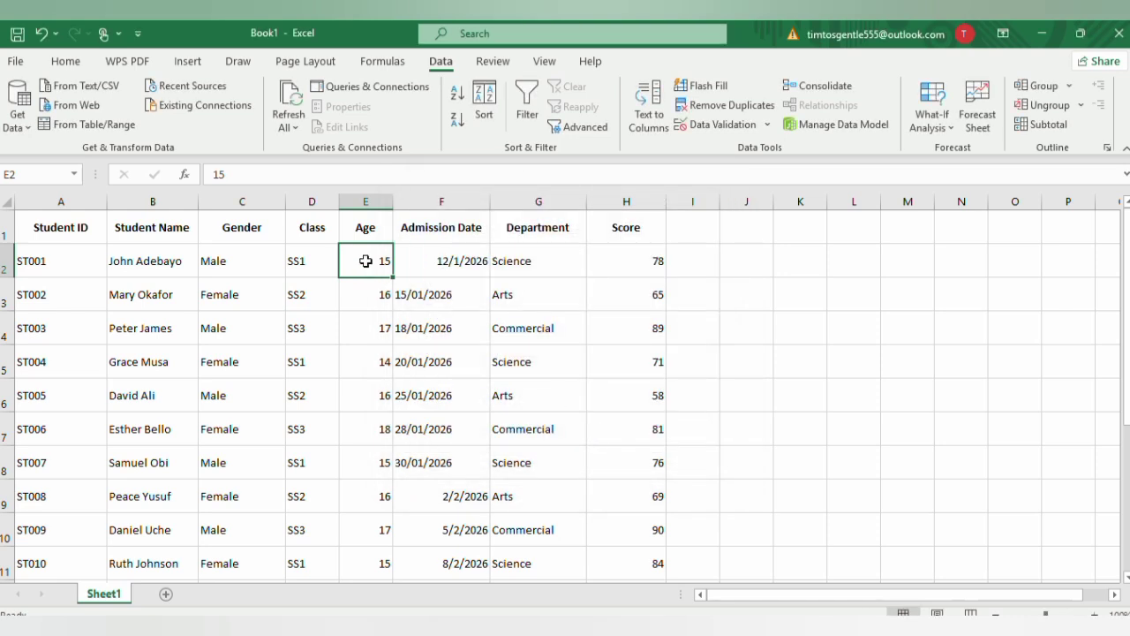
Step: Test the age rule by trying to enter 30 in cell E2, and cancel the entry
{"action": "left_click", "coordinate": [403, 262]}
{"action": "left_click", "coordinate": [368, 262]}
{"action": "type", "text": "30"}
{"action": "key", "text": "Return"}
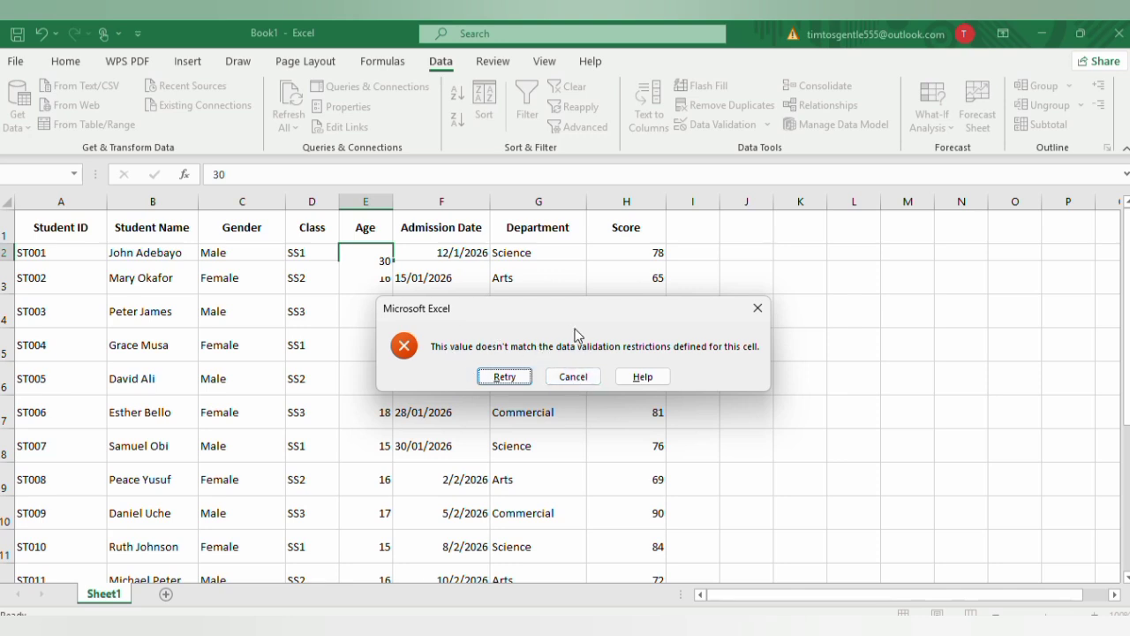
{"action": "key", "text": "Escape"}
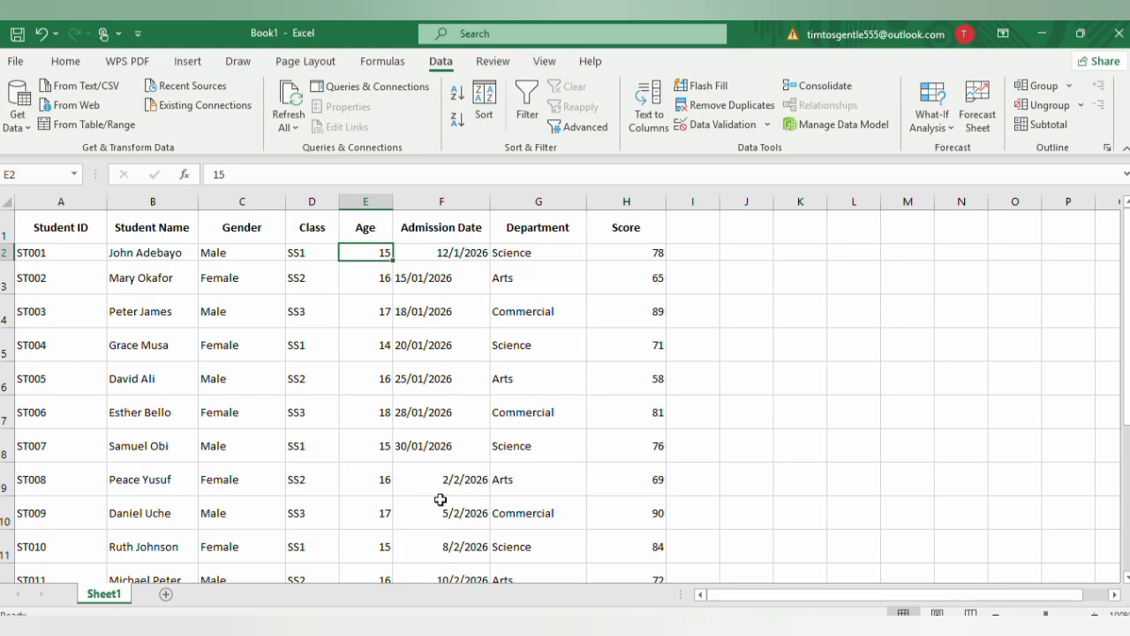
Step: Start a Date validation rule for the admission date cell F2, using between with start date 1/1/2026
{"action": "left_click", "coordinate": [453, 251]}
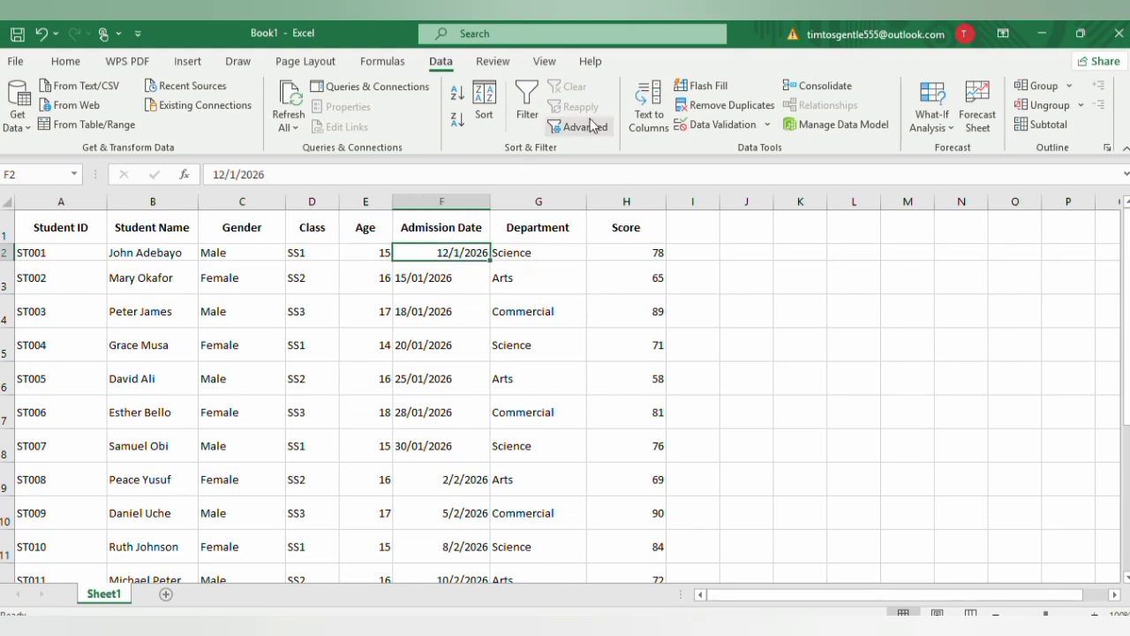
{"action": "left_click", "coordinate": [746, 125]}
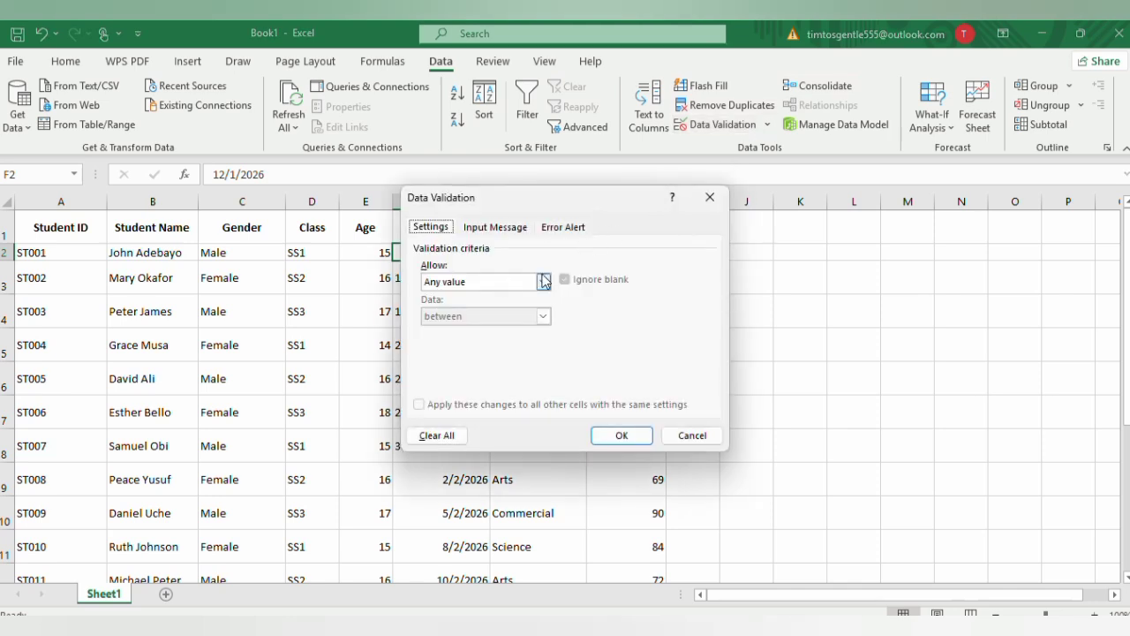
{"action": "left_click", "coordinate": [544, 281]}
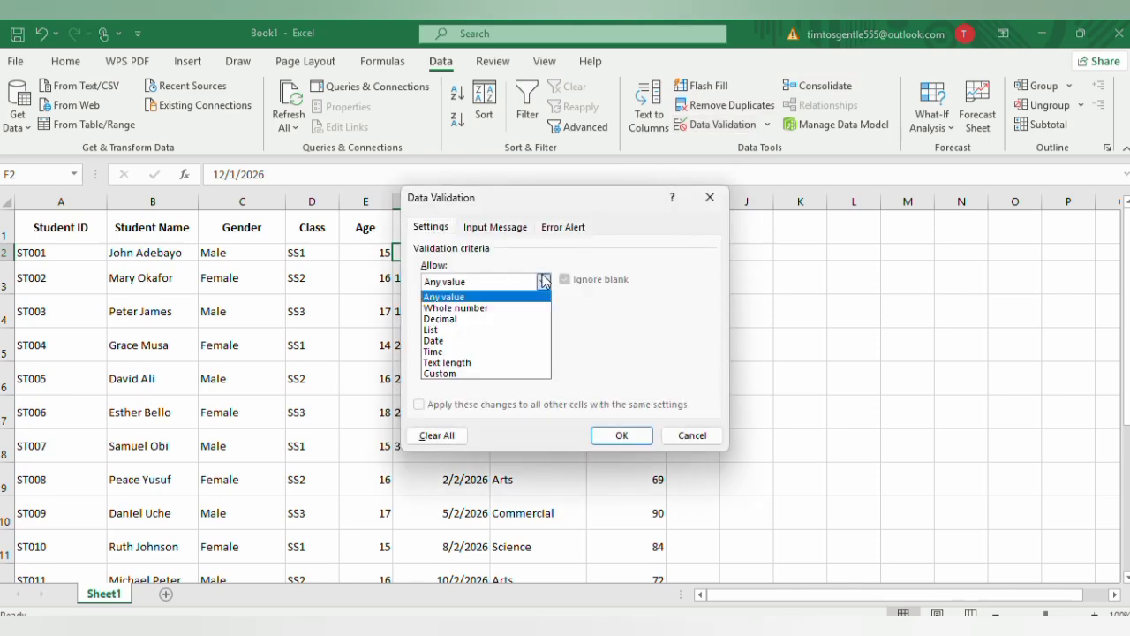
{"action": "left_click", "coordinate": [477, 340]}
{"action": "left_click", "coordinate": [559, 349]}
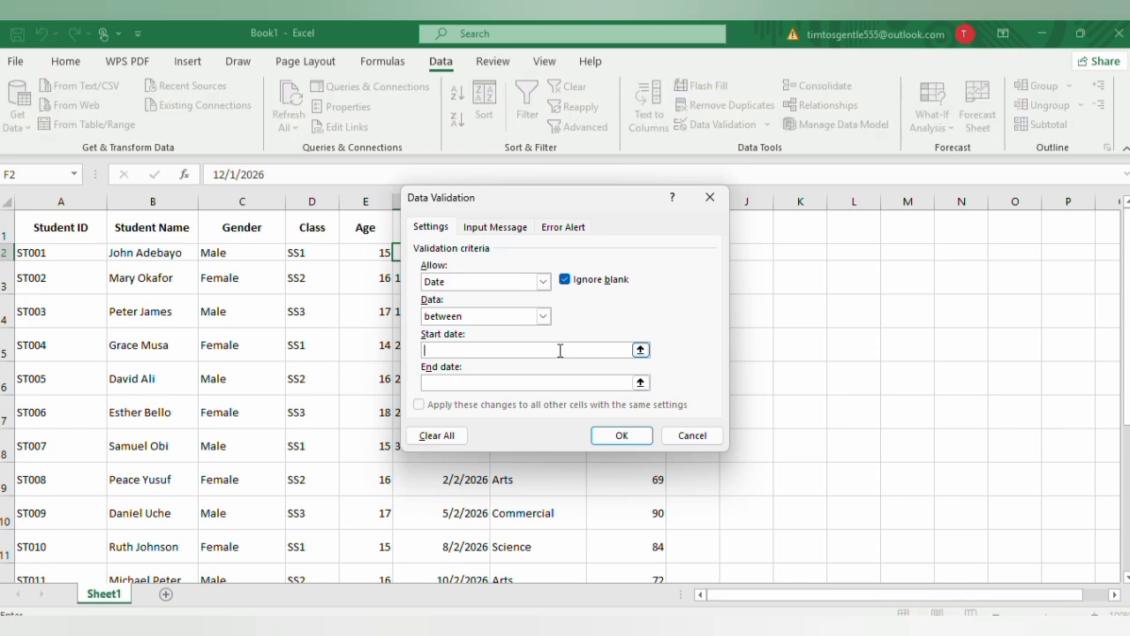
{"action": "left_click", "coordinate": [640, 350]}
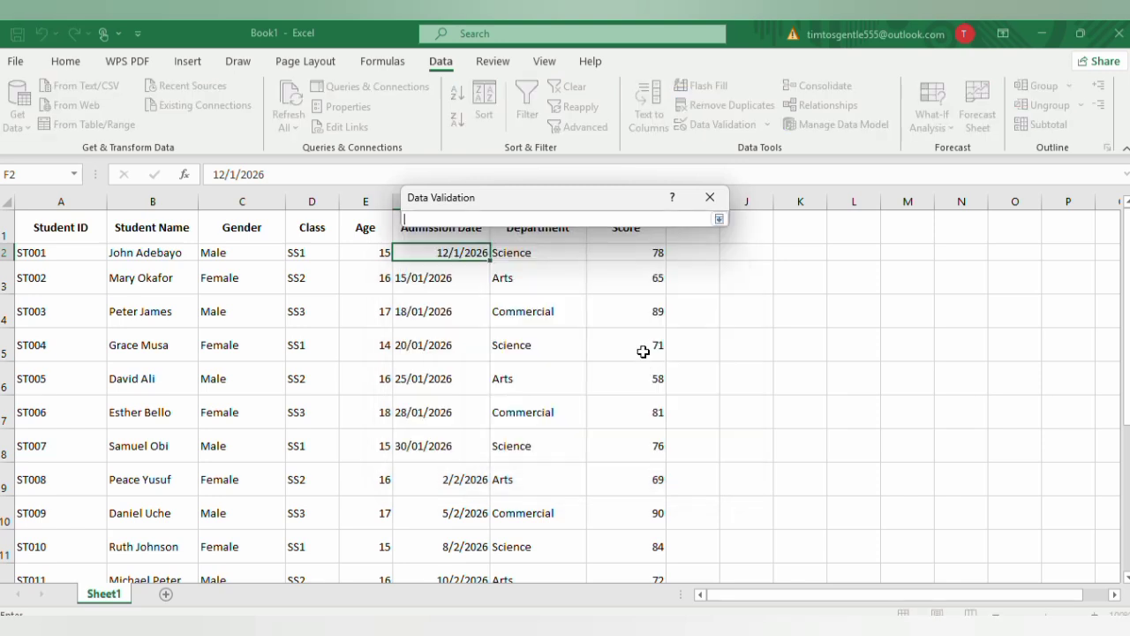
{"action": "left_click", "coordinate": [722, 219]}
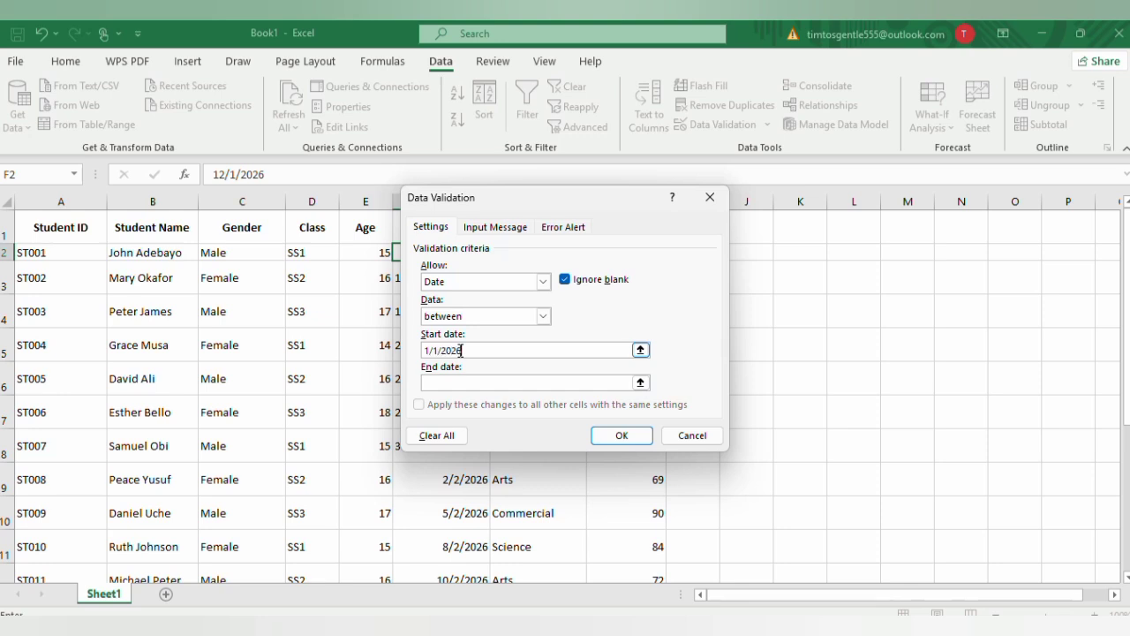
Step: Try to apply the date rule with 31/12/2026 as the end date
{"action": "left_click", "coordinate": [460, 382]}
{"action": "type", "text": "31/12/2026"}
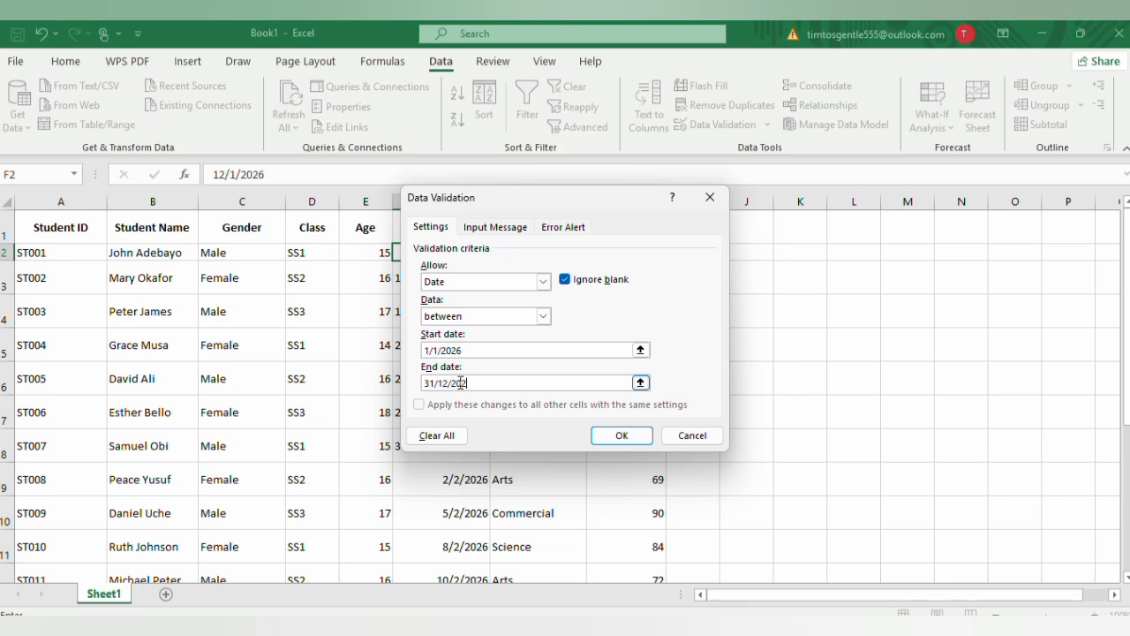
{"action": "left_click", "coordinate": [621, 436]}
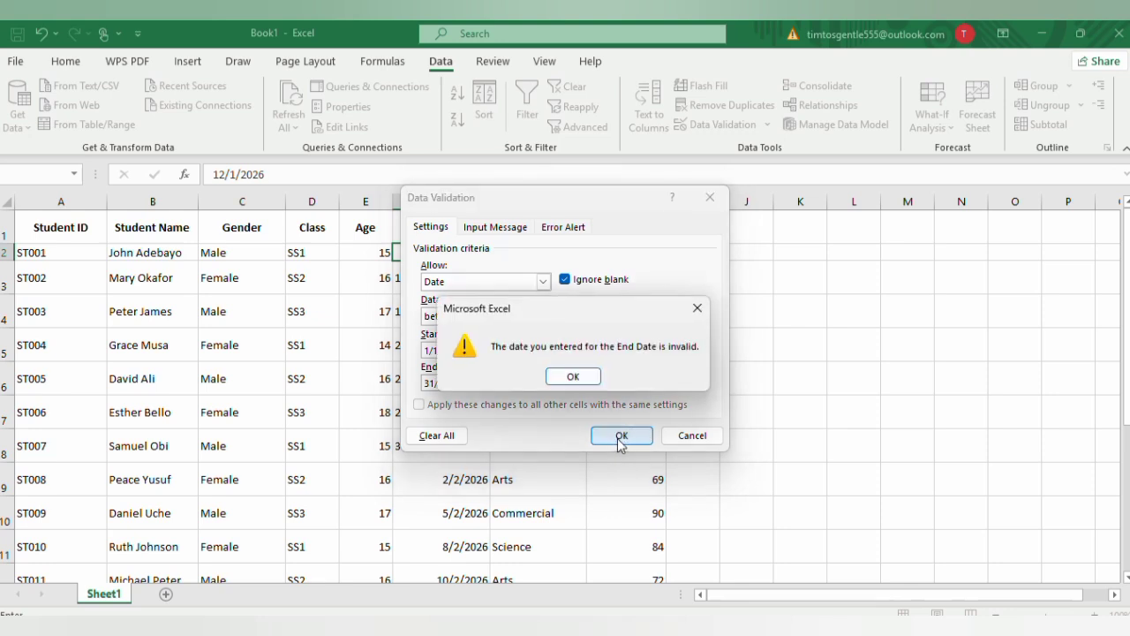
{"action": "left_click", "coordinate": [573, 377]}
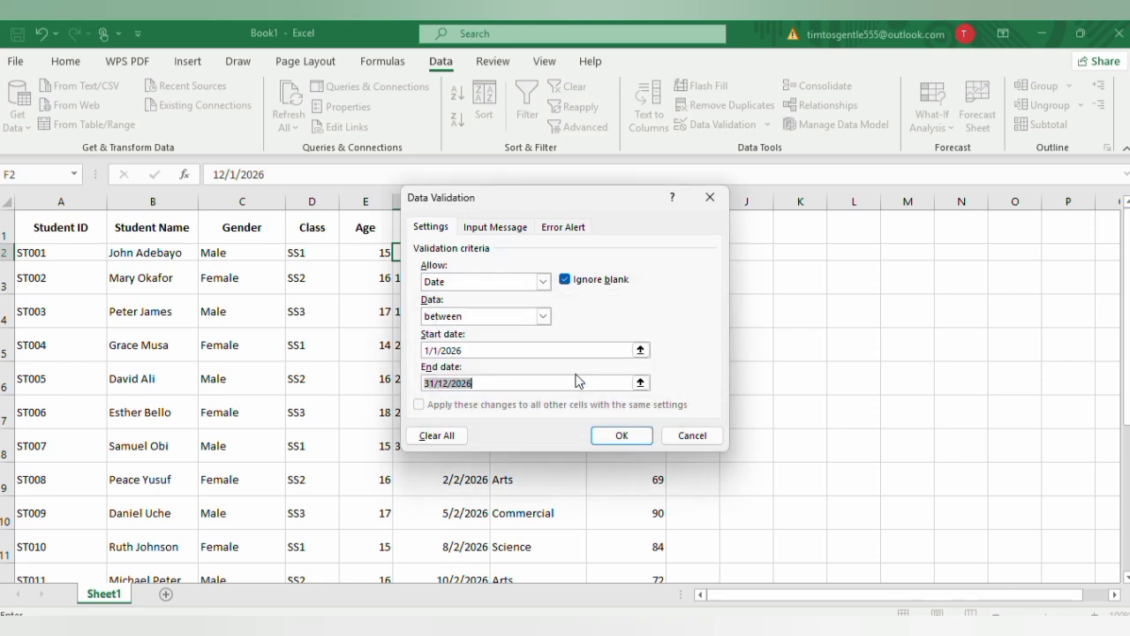
Step: Rewrite the rule's end date so that it begins with 12, and apply the date validation to cell F2
{"action": "left_click", "coordinate": [436, 385]}
{"action": "key", "text": "BackSpace"}
{"action": "key", "text": "BackSpace"}
{"action": "type", "text": "12"}
{"action": "key", "text": "Right"}
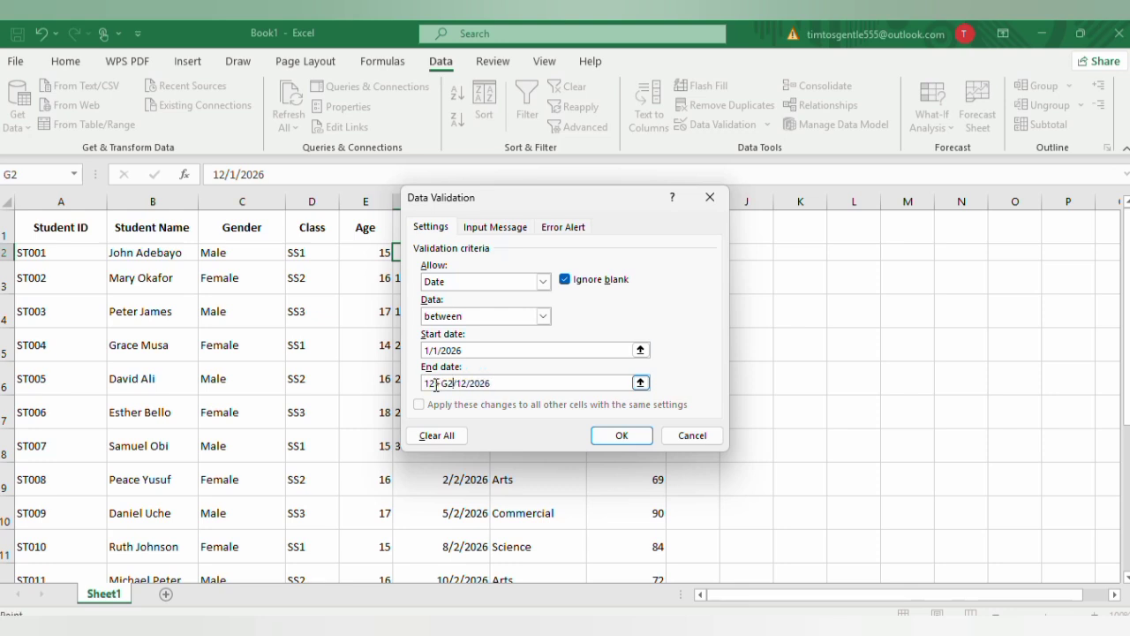
{"action": "key", "text": "BackSpace"}
{"action": "key", "text": "BackSpace"}
{"action": "key", "text": "Right"}
{"action": "key", "text": "BackSpace"}
{"action": "key", "text": "BackSpace"}
{"action": "key", "text": "BackSpace"}
{"action": "key", "text": "Return"}
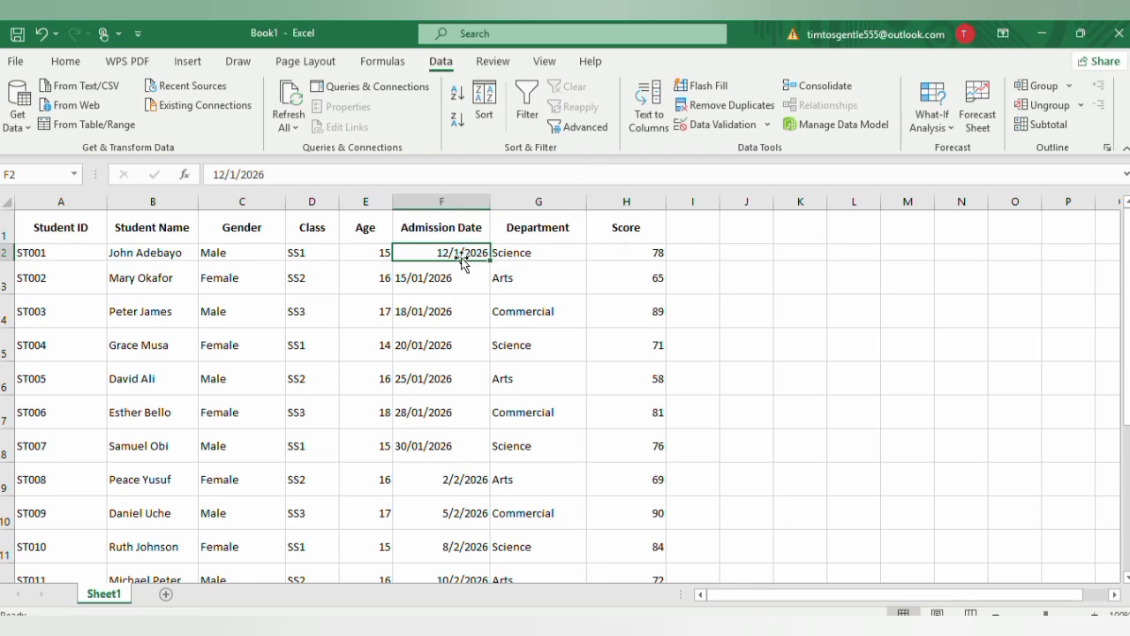
Step: Extend the date validation rule from F2 to all admission dates in F2:F16
{"action": "left_click_drag", "start_coordinate": [491, 261], "coordinate": [464, 255]}
{"action": "left_click_drag", "start_coordinate": [434, 254], "coordinate": [438, 556]}
{"action": "left_click", "coordinate": [740, 123]}
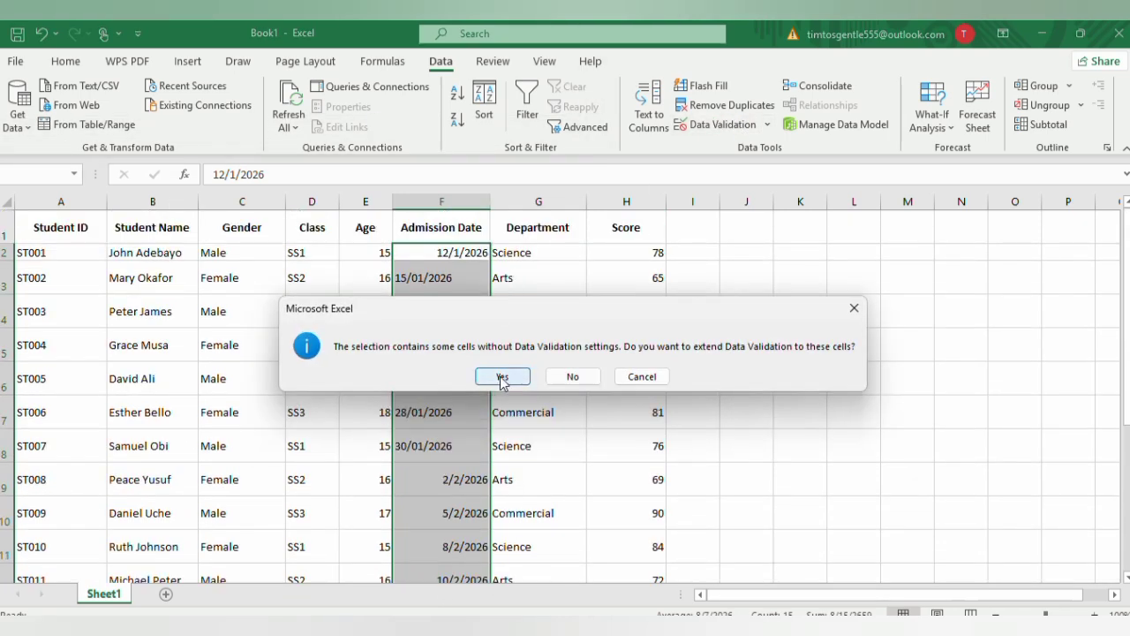
{"action": "left_click", "coordinate": [502, 377]}
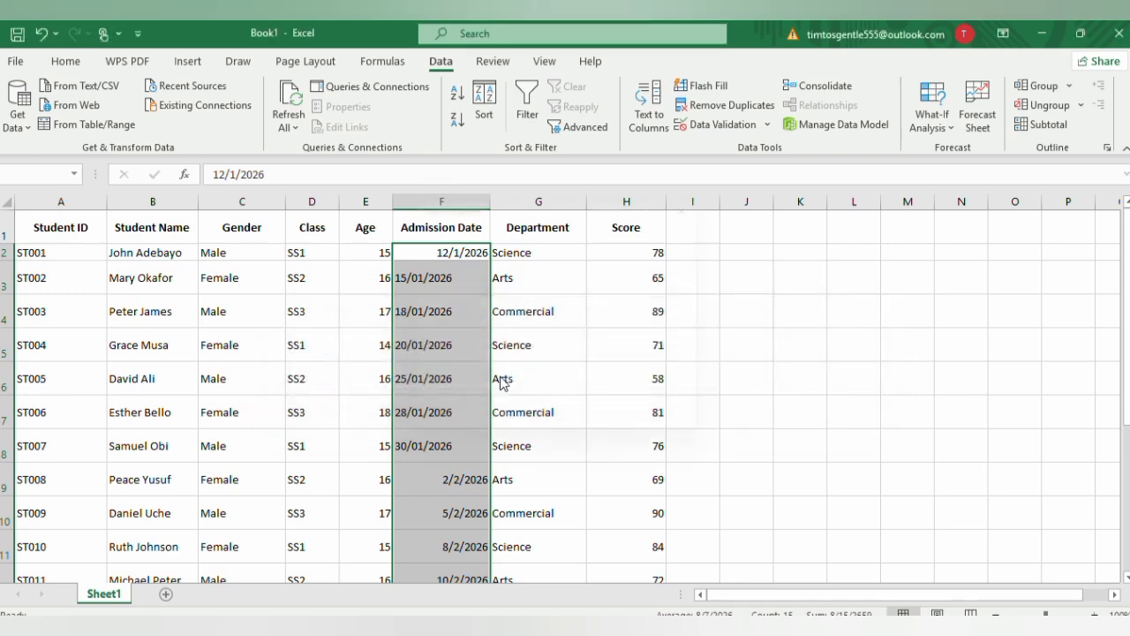
{"action": "left_click", "coordinate": [619, 436]}
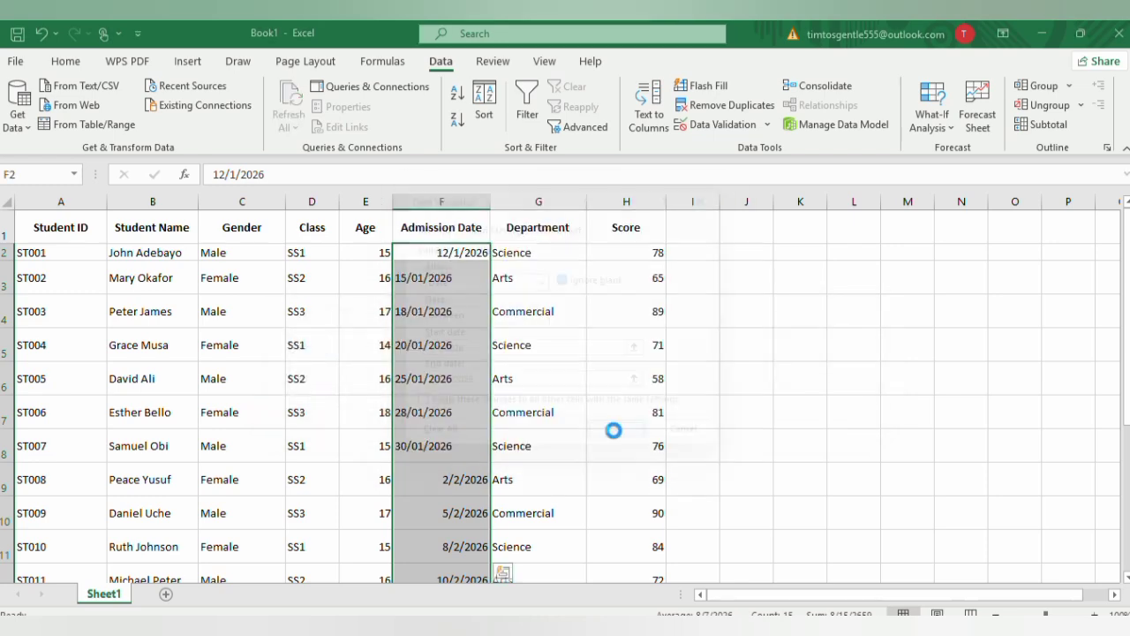
{"action": "scroll", "coordinate": [432, 406], "scroll_direction": "down", "scroll_amount": 4}
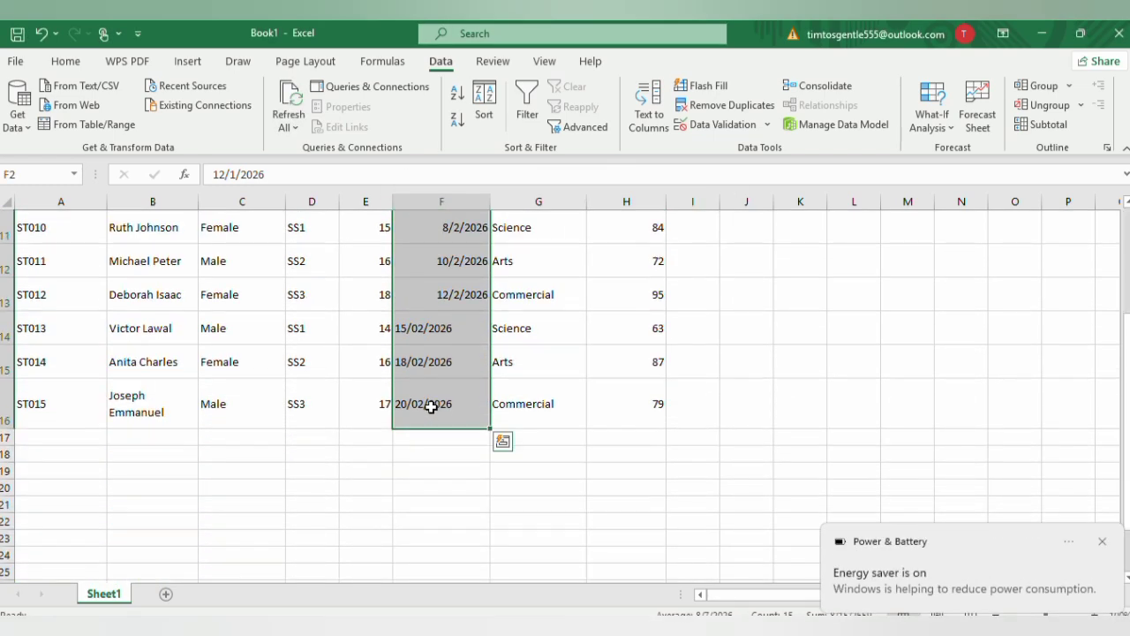
{"action": "left_click", "coordinate": [625, 471]}
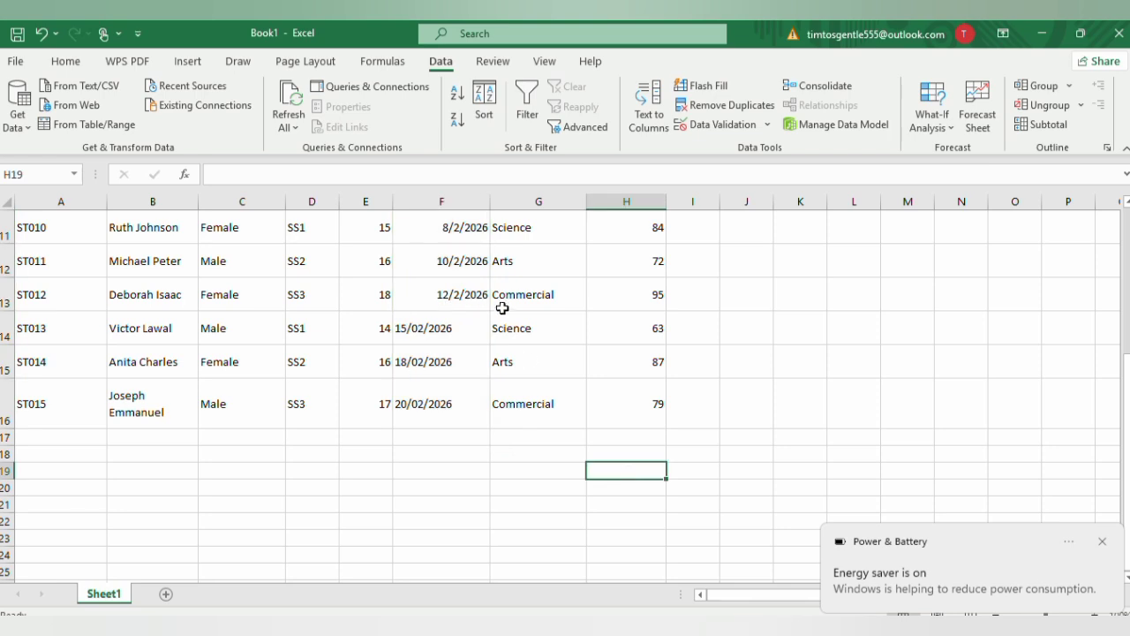
Step: Test the date rule by trying to change the admission date in F13 to 12/2/2027
{"action": "left_click", "coordinate": [477, 294]}
{"action": "left_click", "coordinate": [309, 174]}
{"action": "key", "text": "BackSpace"}
{"action": "type", "text": "7"}
{"action": "key", "text": "Return"}
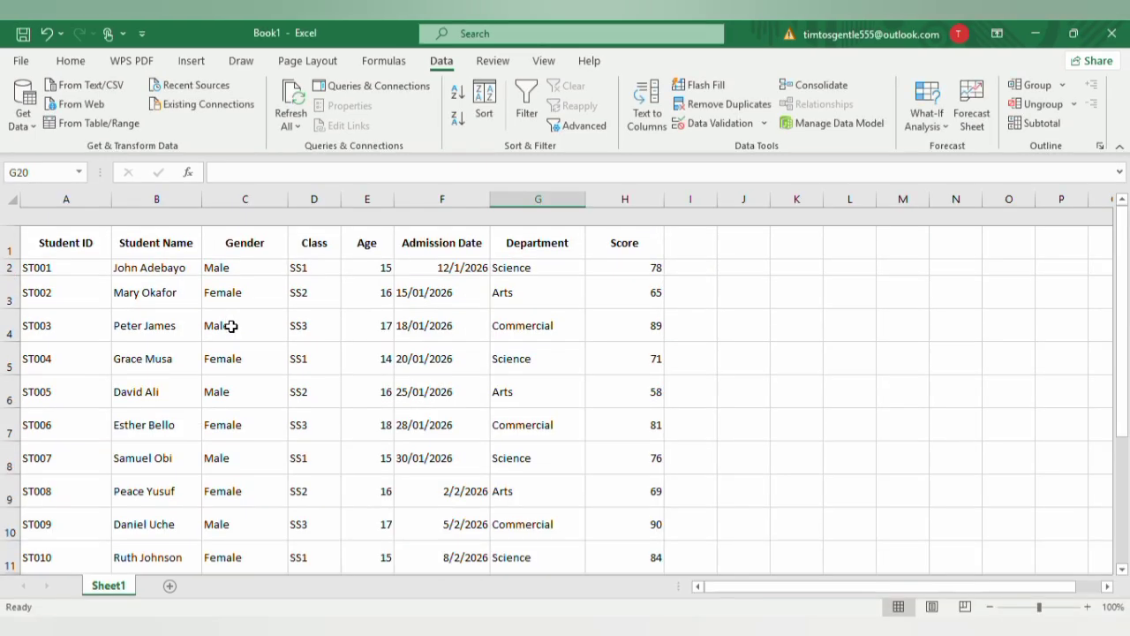
Step: Apply list validation with the source "Male, Female" to the gender cells C2:C16
{"action": "scroll", "coordinate": [230, 326], "scroll_direction": "down", "scroll_amount": 2}
{"action": "scroll", "coordinate": [230, 326], "scroll_direction": "up", "scroll_amount": 2}
{"action": "left_click_drag", "start_coordinate": [245, 250], "coordinate": [229, 531]}
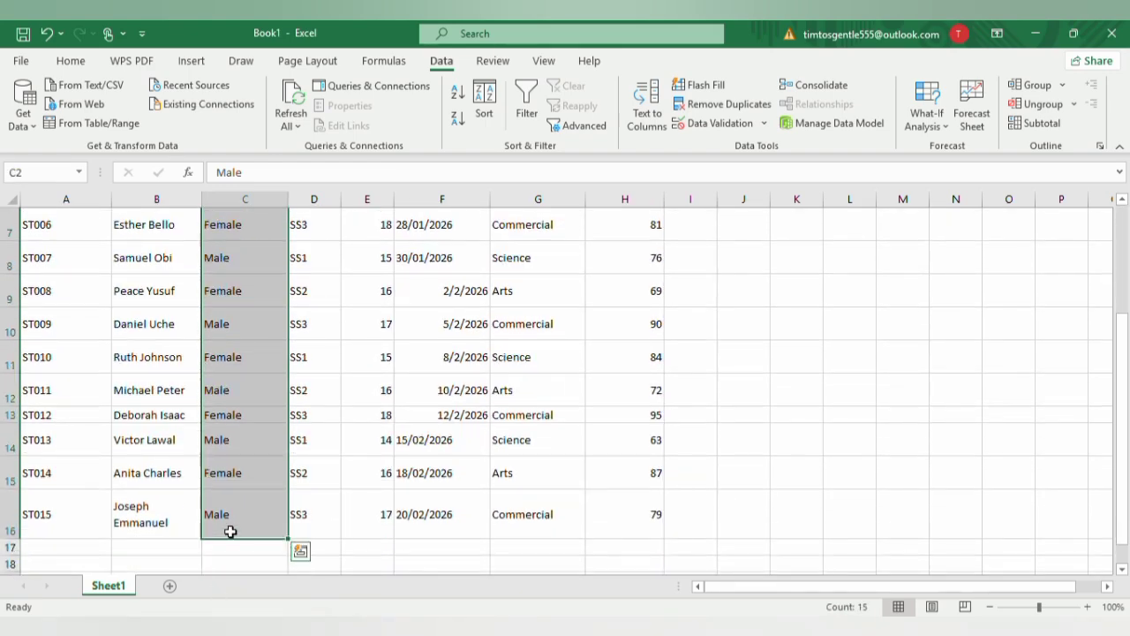
{"action": "left_click", "coordinate": [719, 124]}
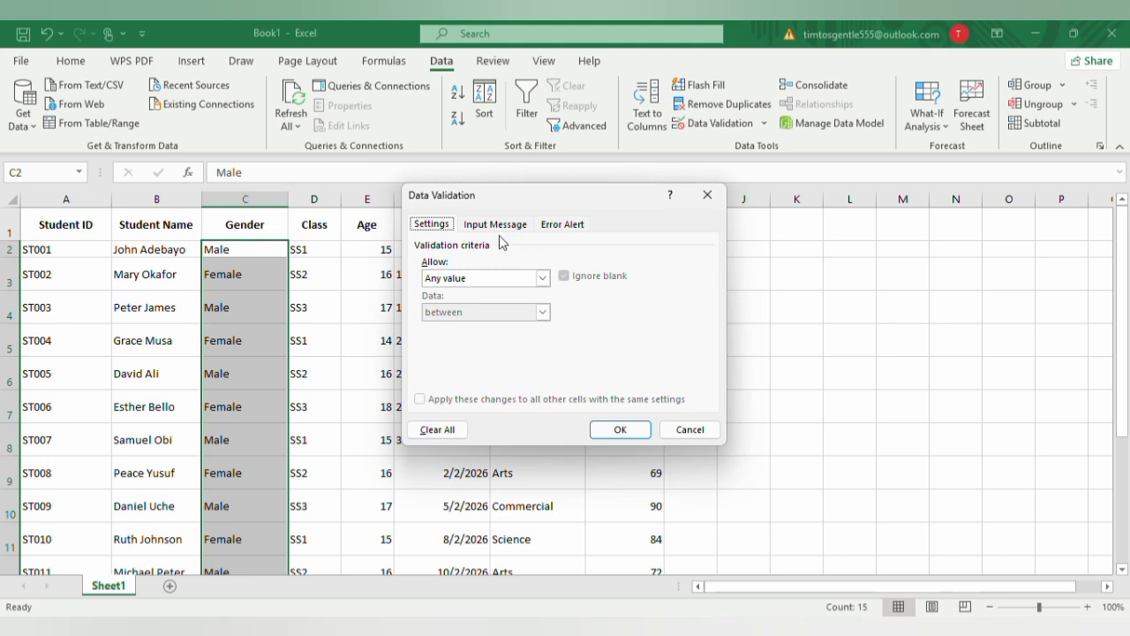
{"action": "left_click", "coordinate": [530, 277]}
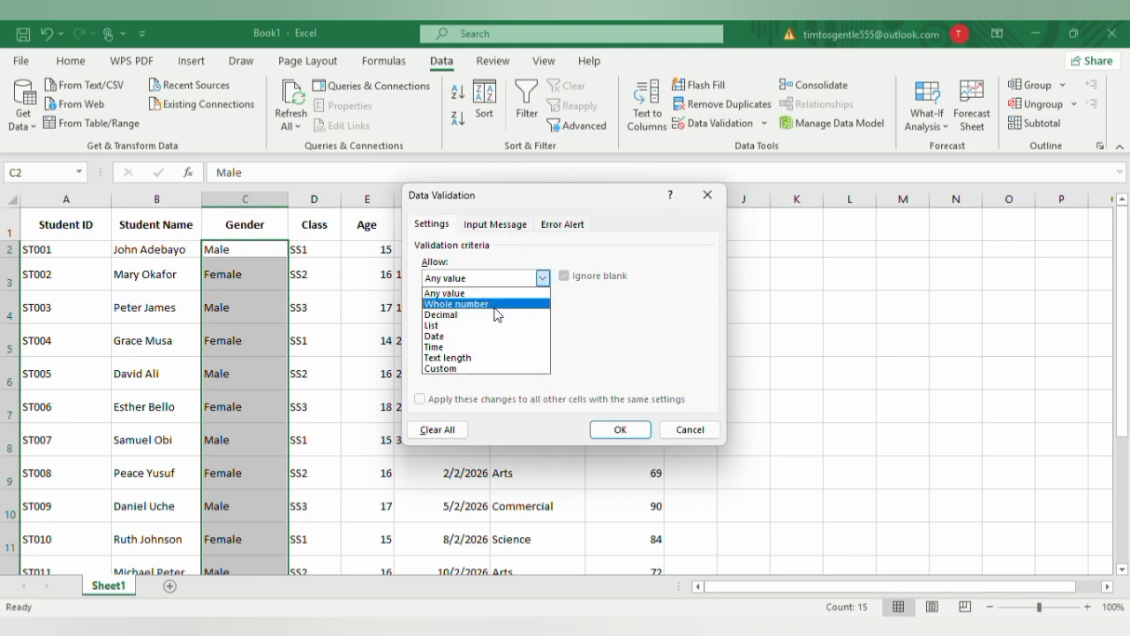
{"action": "left_click", "coordinate": [468, 337]}
{"action": "left_click", "coordinate": [474, 281]}
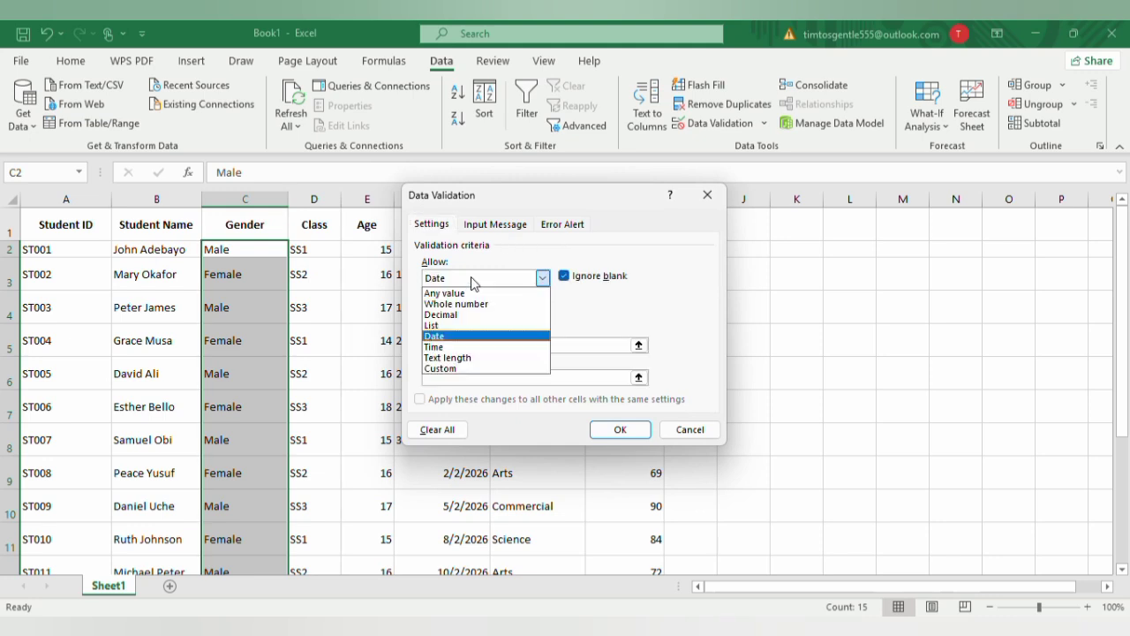
{"action": "left_click", "coordinate": [446, 327]}
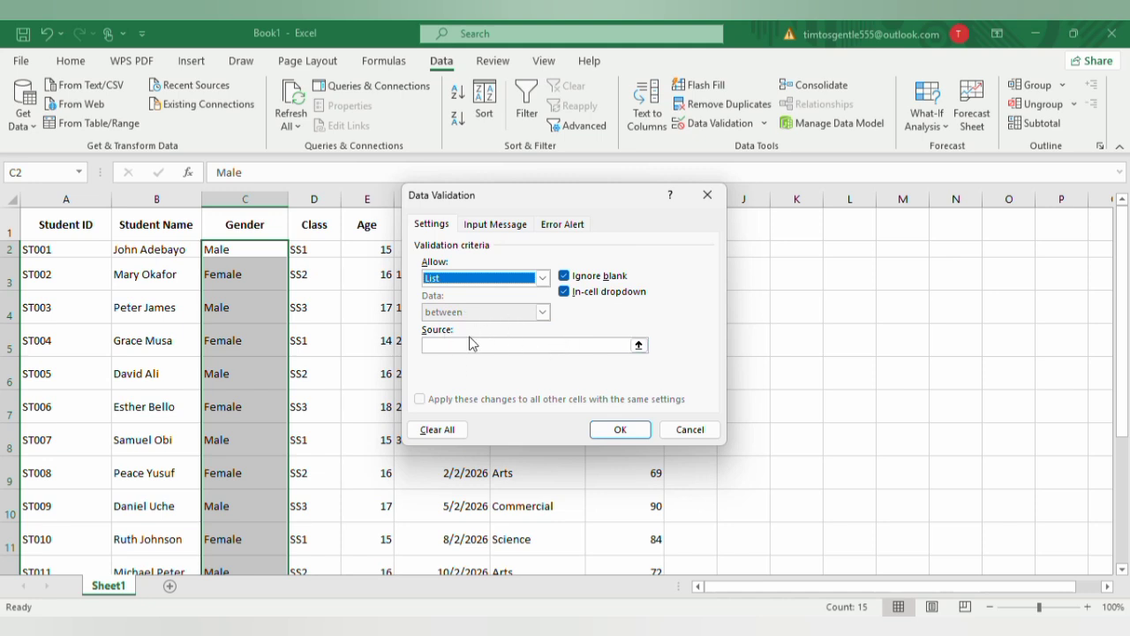
{"action": "left_click", "coordinate": [464, 344]}
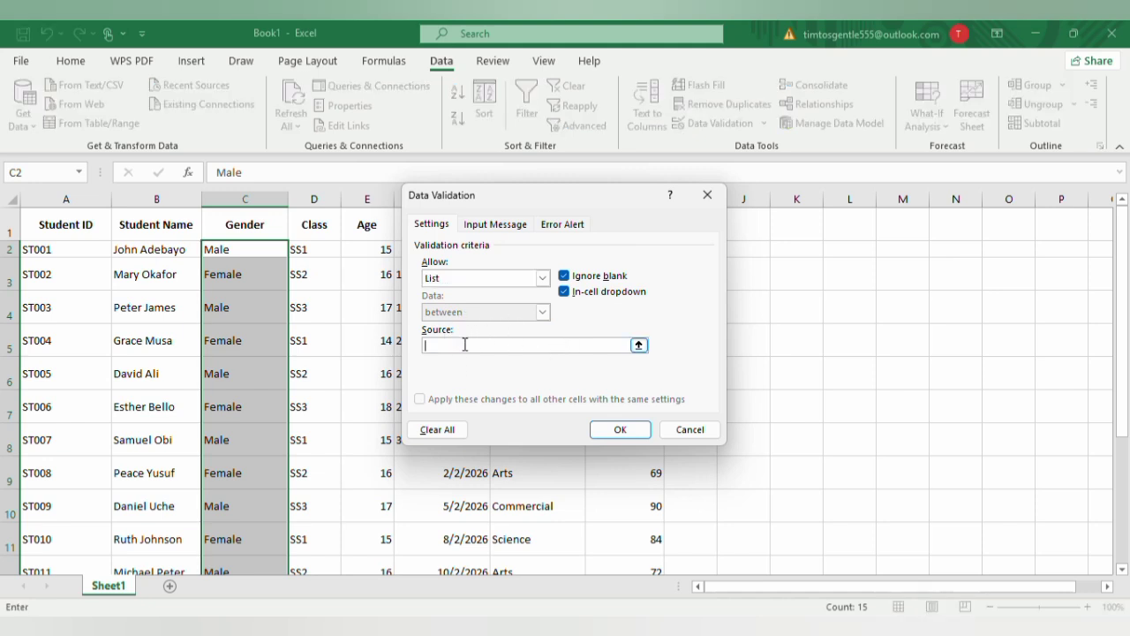
{"action": "type", "text": "Male, Female"}
{"action": "left_click", "coordinate": [625, 430]}
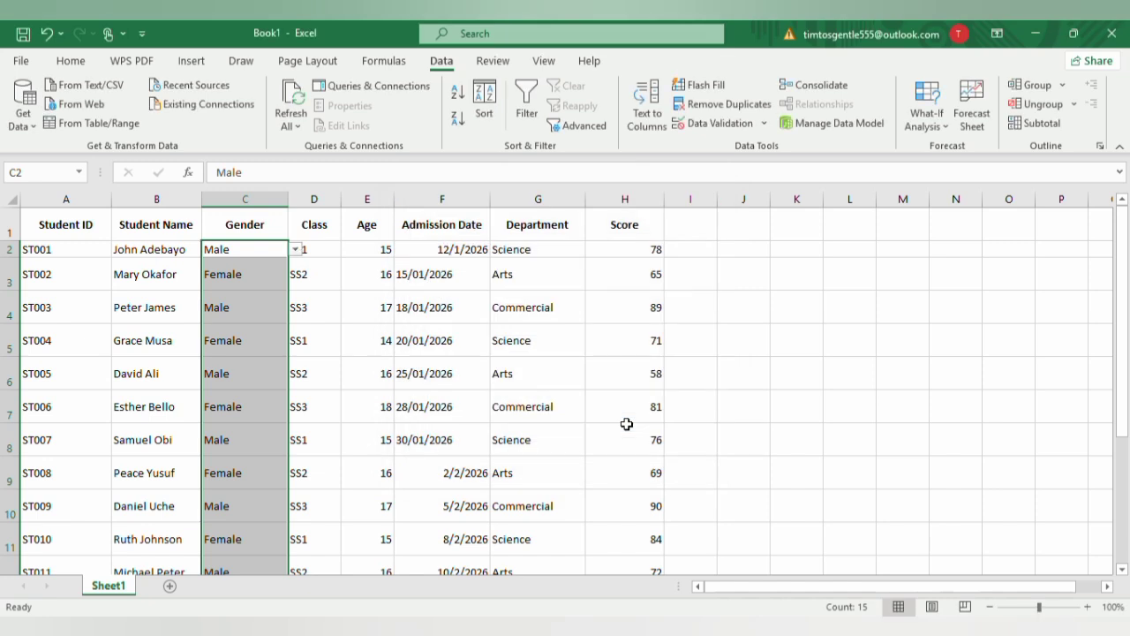
Step: Test the gender dropdown in C2 by choosing Female and switching the cell back to Male
{"action": "left_click", "coordinate": [295, 253]}
{"action": "left_click", "coordinate": [236, 250]}
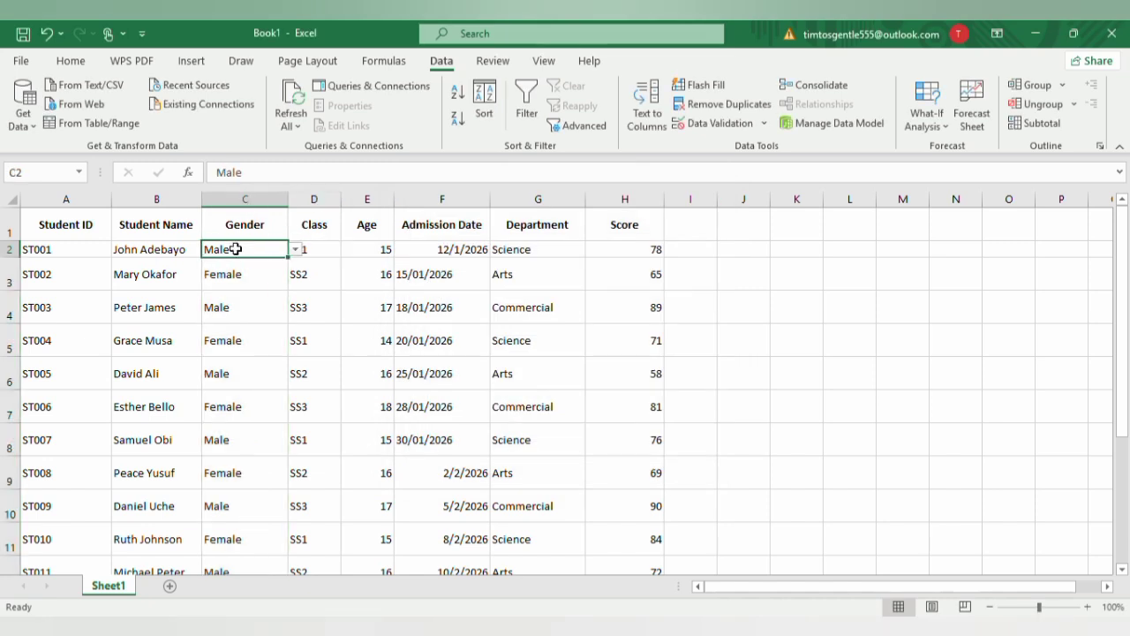
{"action": "left_click", "coordinate": [296, 250]}
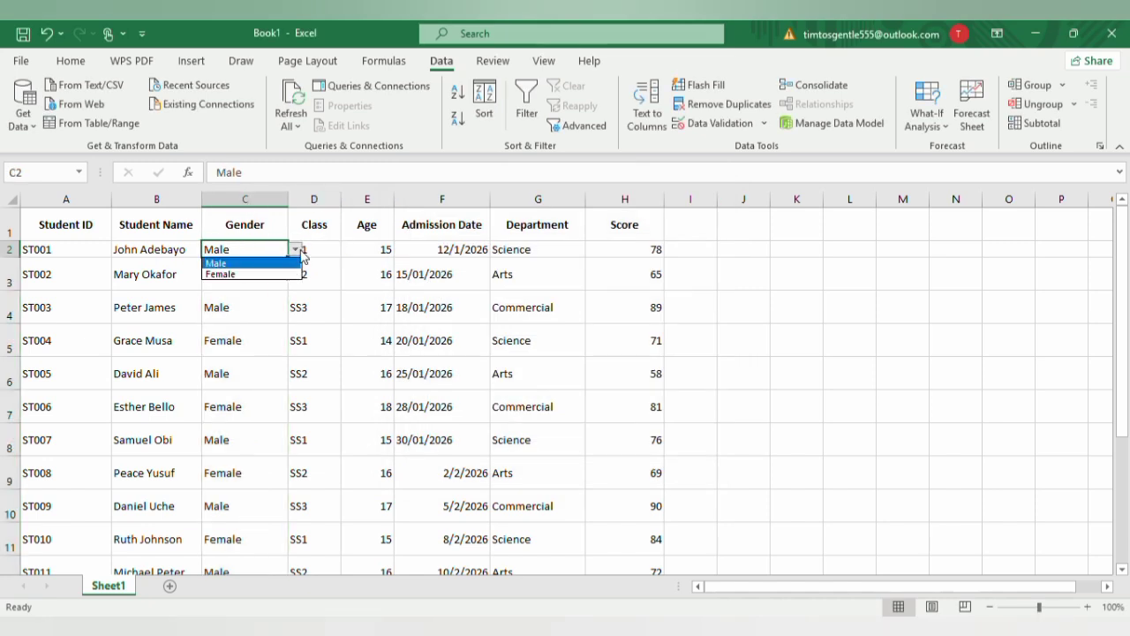
{"action": "left_click", "coordinate": [256, 272]}
{"action": "left_click", "coordinate": [244, 293]}
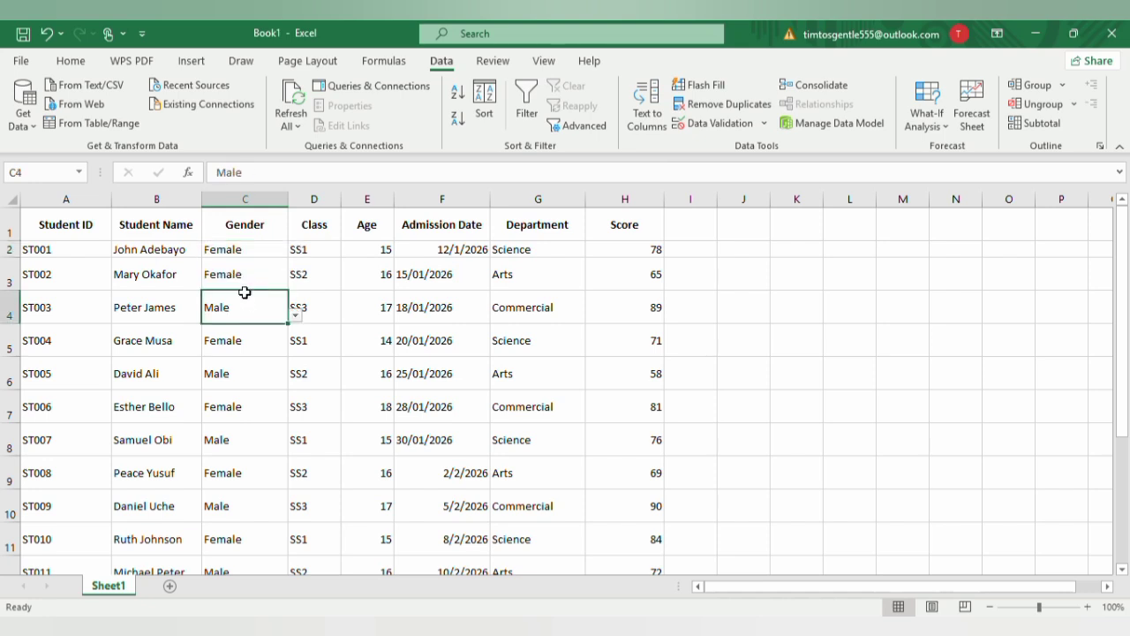
{"action": "left_click", "coordinate": [237, 252]}
{"action": "left_click", "coordinate": [295, 250]}
{"action": "left_click", "coordinate": [257, 263]}
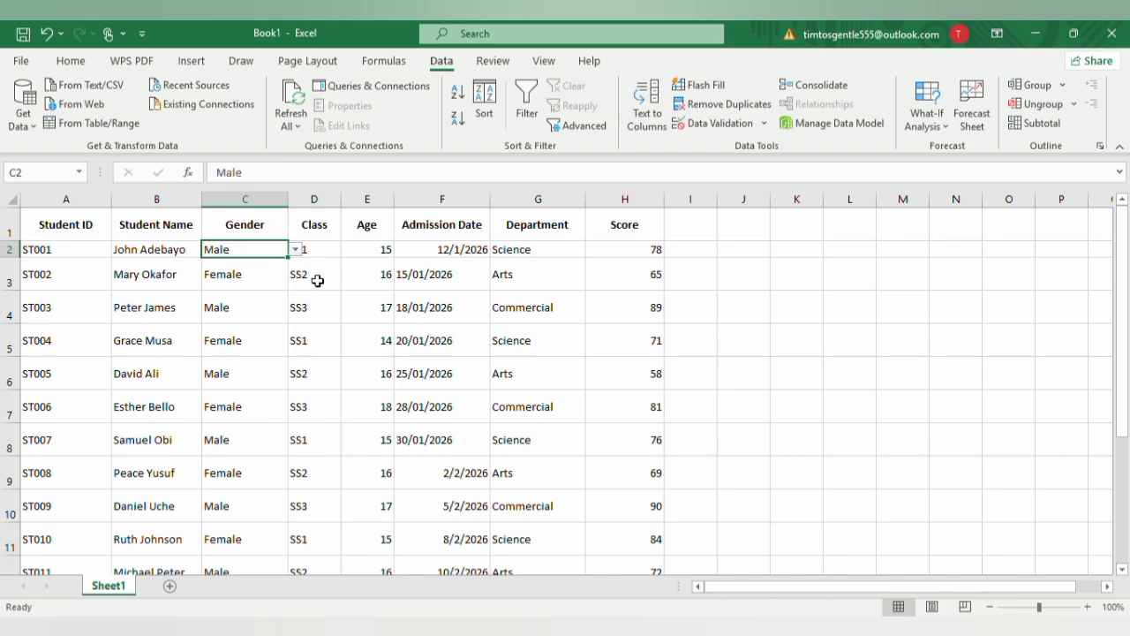
{"action": "left_click", "coordinate": [317, 279]}
{"action": "left_click_drag", "start_coordinate": [319, 251], "coordinate": [316, 564]}
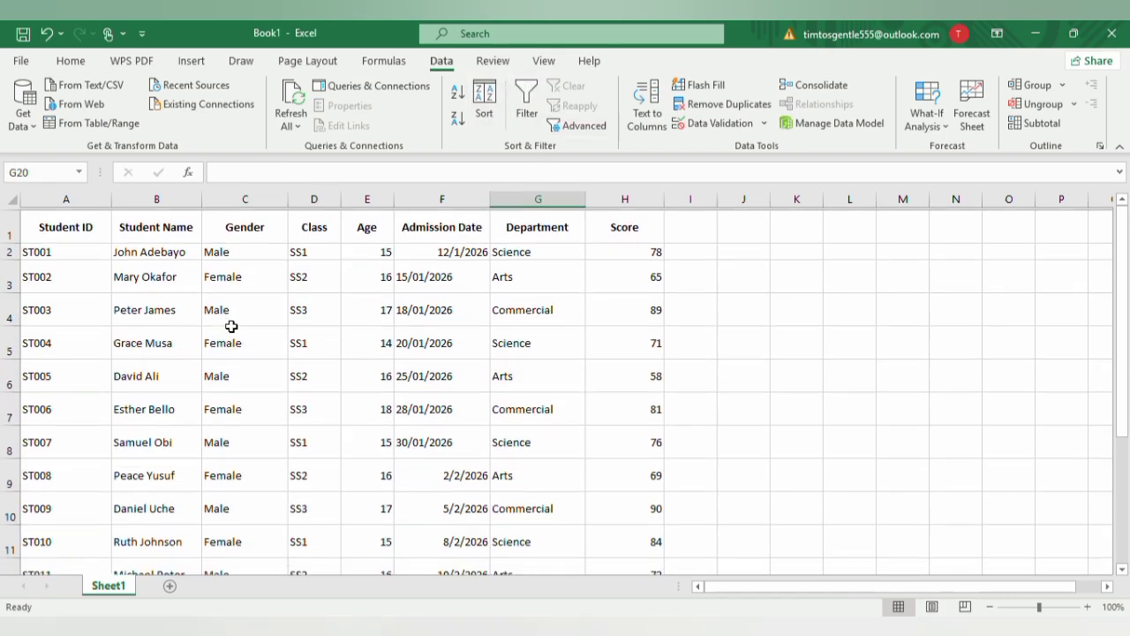
Step: Restrict the gender cells C2:C16 to an in-cell dropdown list with the source "Male, Female"
{"action": "scroll", "coordinate": [229, 326], "scroll_direction": "down", "scroll_amount": 2}
{"action": "scroll", "coordinate": [230, 325], "scroll_direction": "up", "scroll_amount": 2}
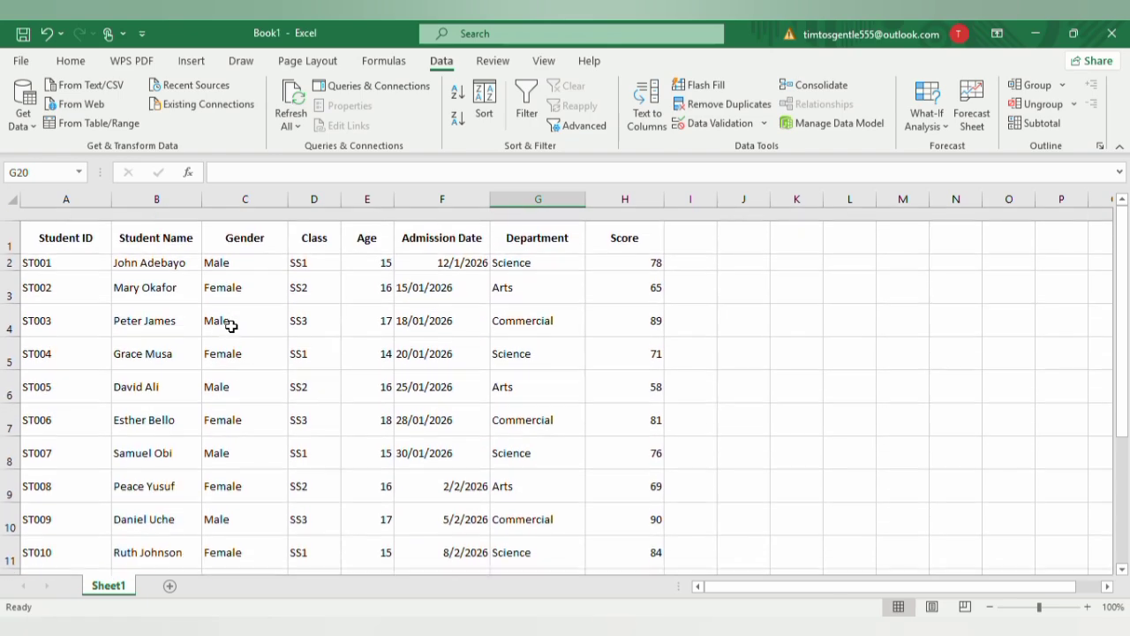
{"action": "left_click_drag", "start_coordinate": [247, 245], "coordinate": [230, 531]}
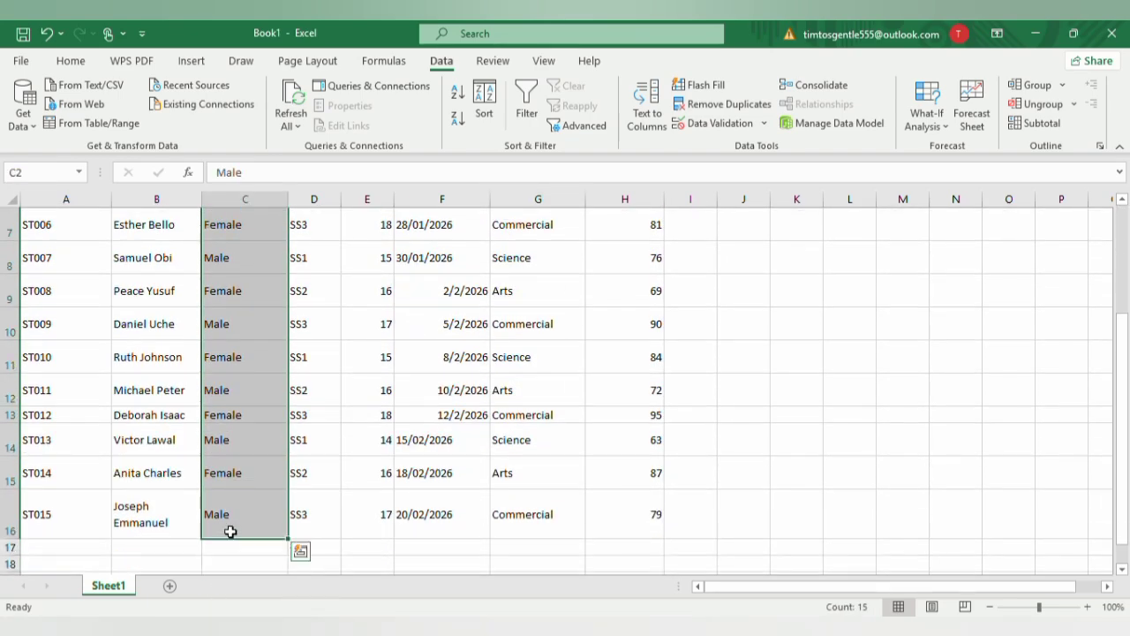
{"action": "left_click", "coordinate": [718, 124]}
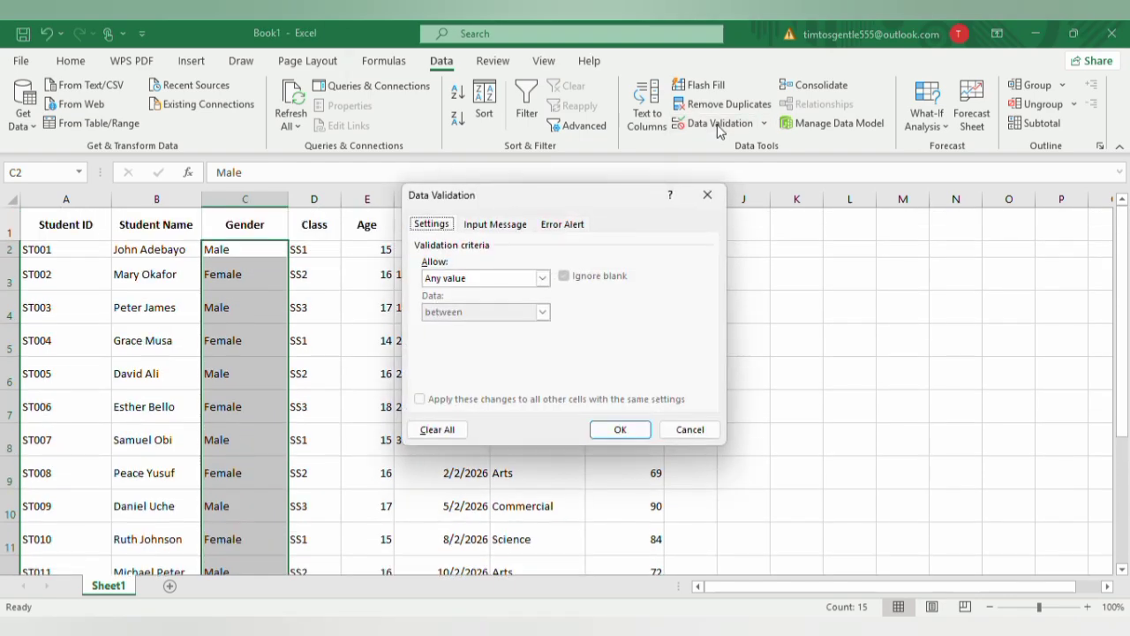
{"action": "left_click", "coordinate": [528, 278]}
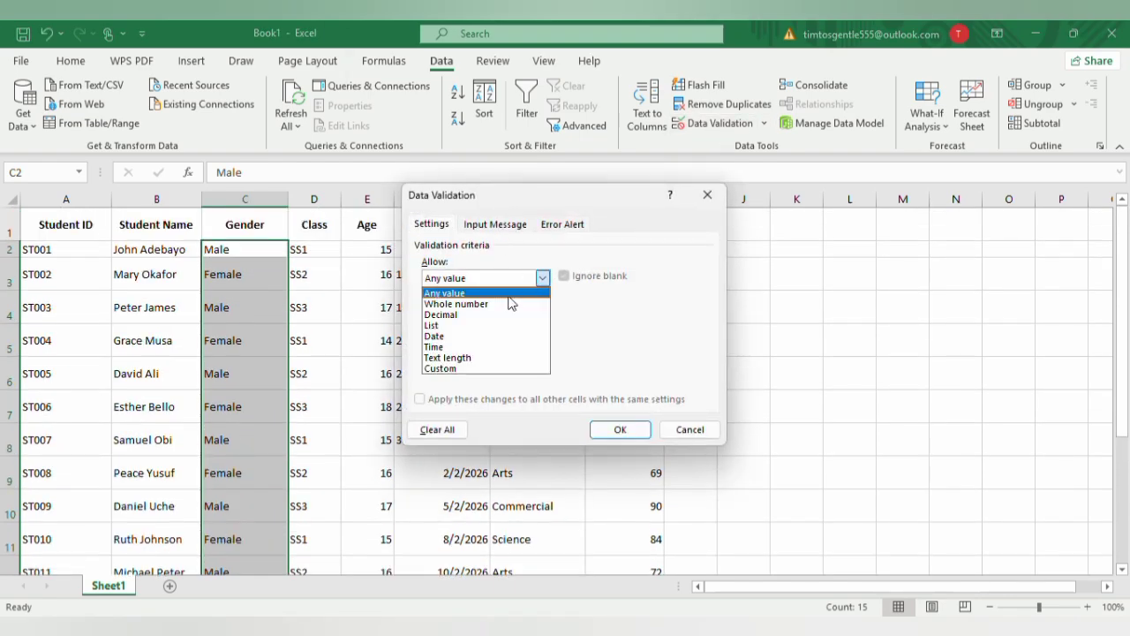
{"action": "left_click", "coordinate": [469, 335]}
{"action": "left_click", "coordinate": [470, 277]}
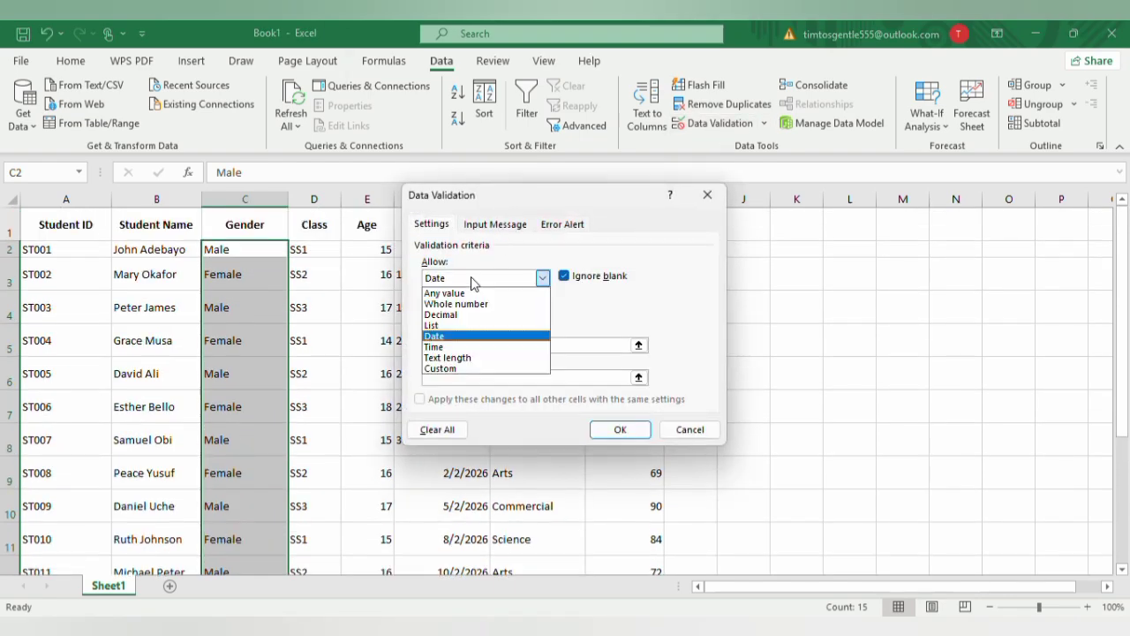
{"action": "left_click", "coordinate": [449, 325]}
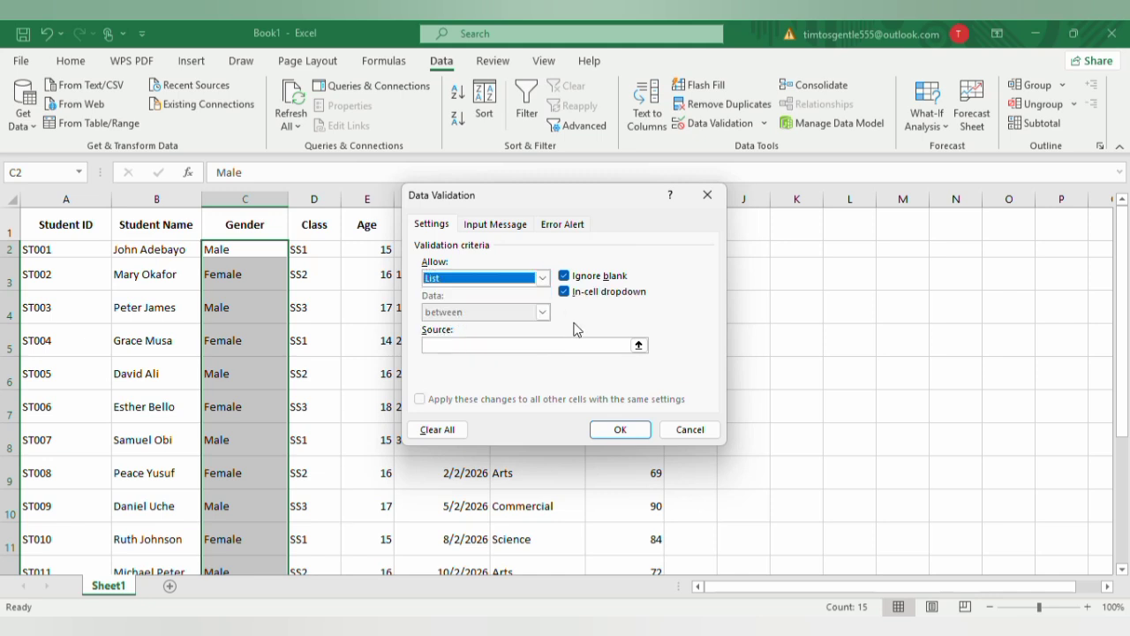
{"action": "left_click", "coordinate": [464, 344]}
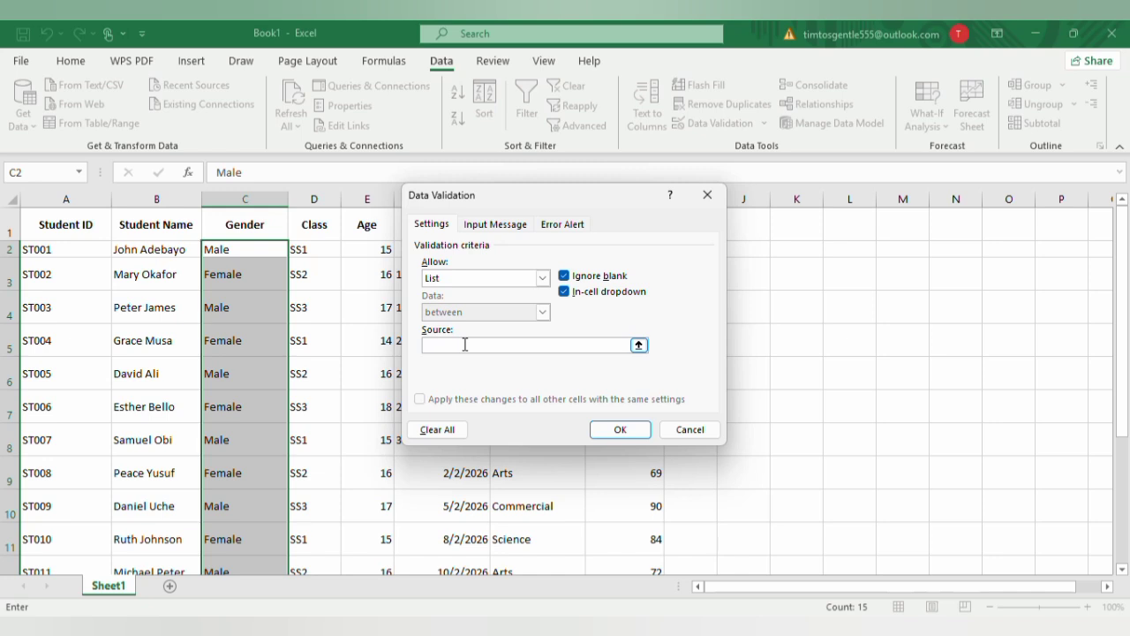
{"action": "type", "text": "Male, Female"}
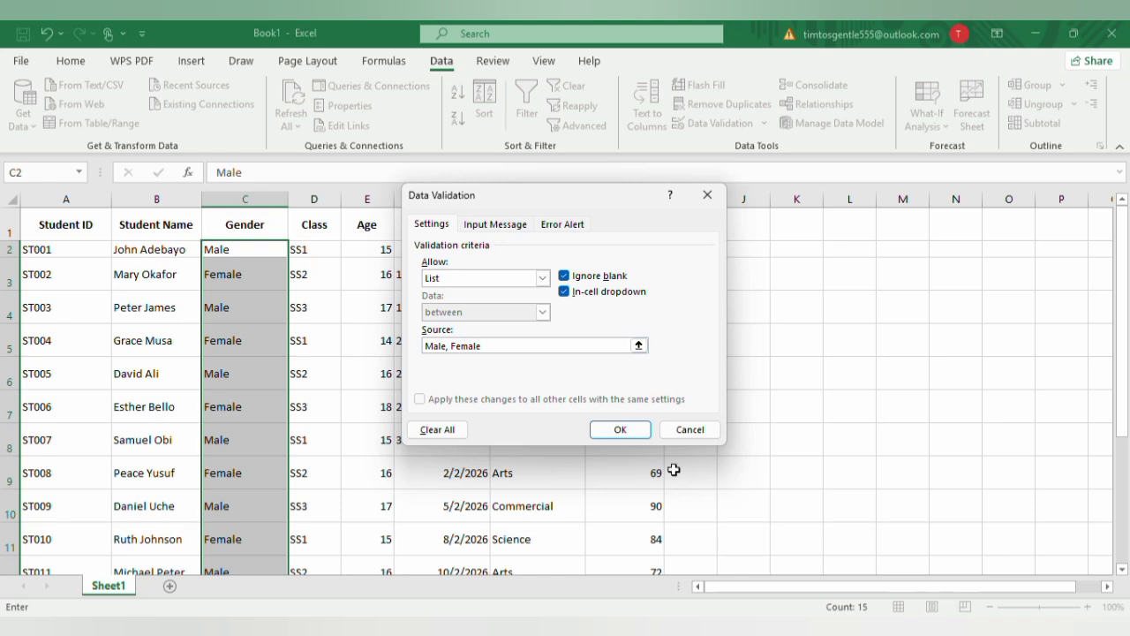
{"action": "left_click", "coordinate": [634, 429]}
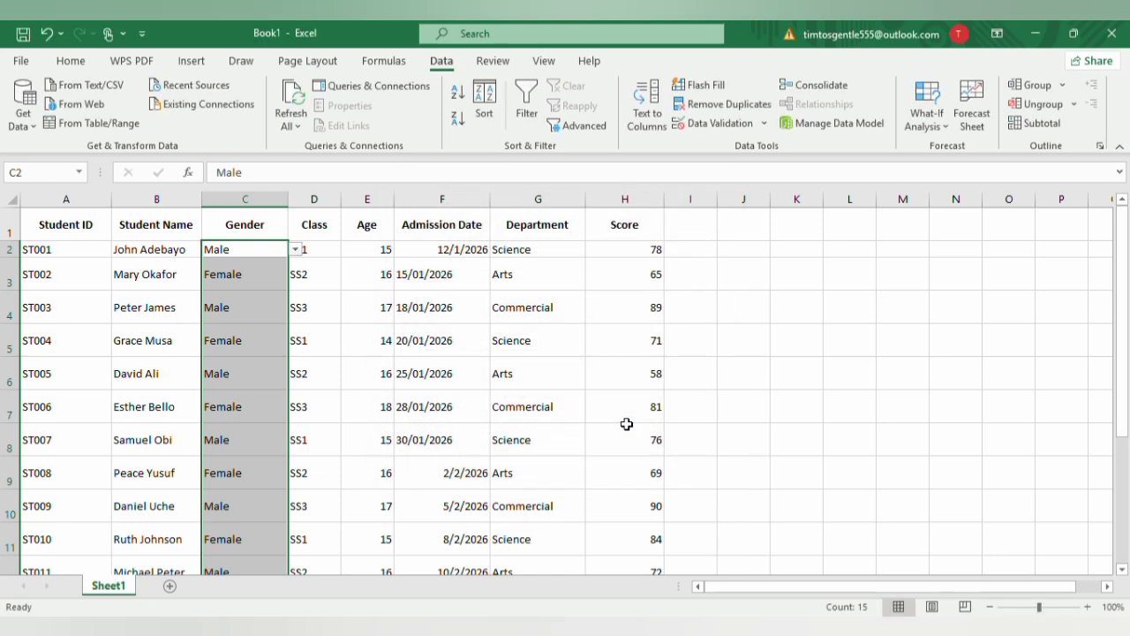
Step: Try out the dropdown in C2 by changing the gender to Female and restoring it to Male
{"action": "left_click", "coordinate": [299, 250]}
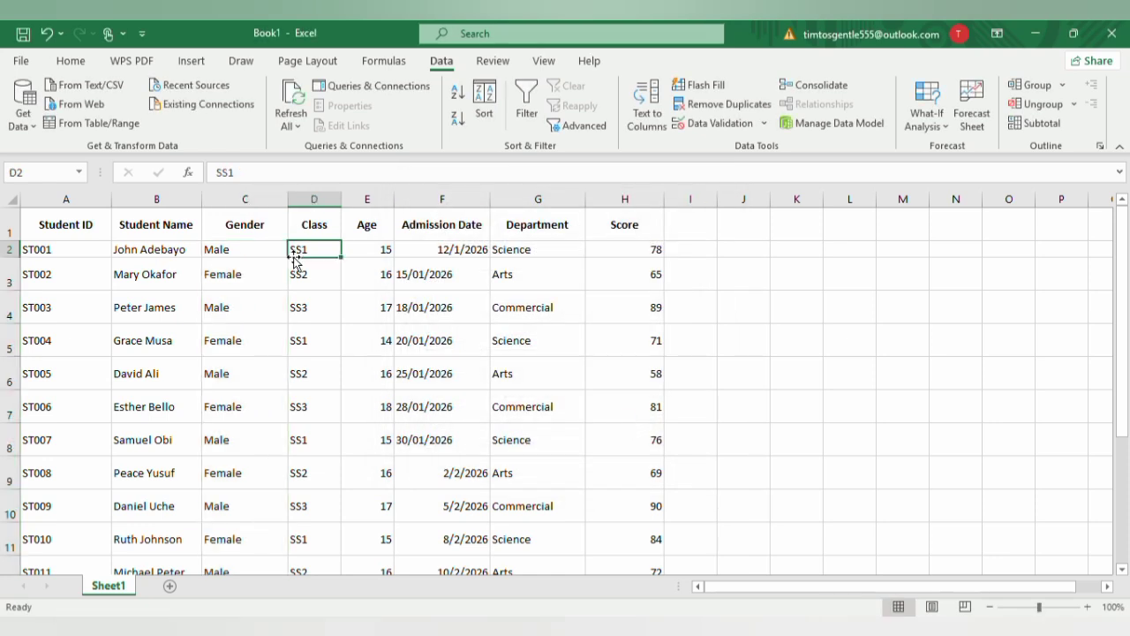
{"action": "left_click", "coordinate": [235, 249]}
{"action": "left_click", "coordinate": [298, 251]}
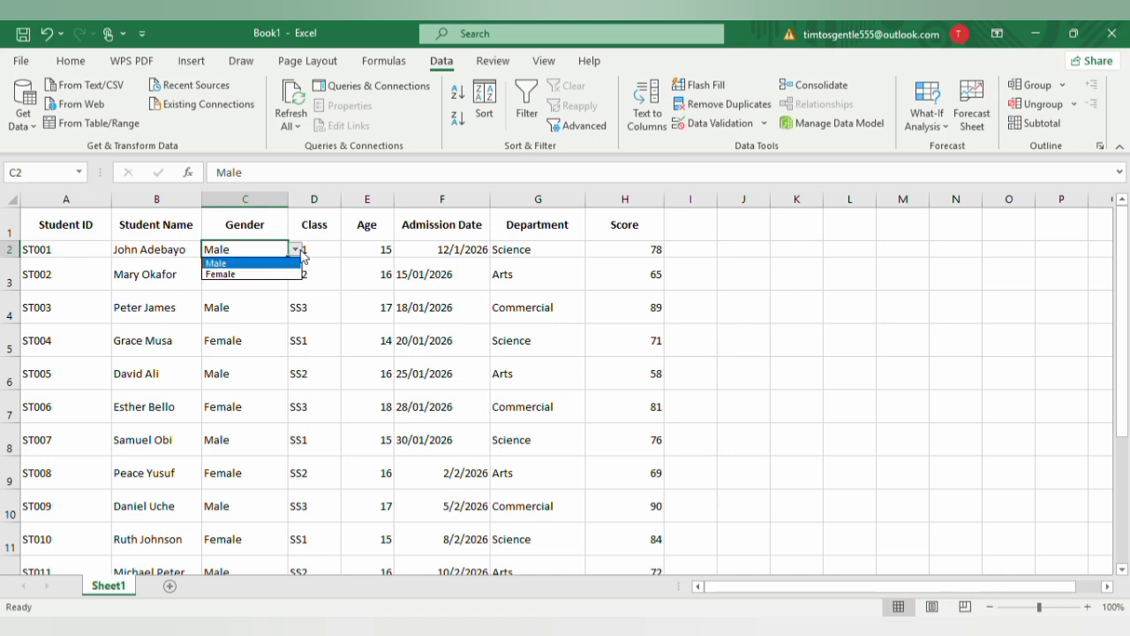
{"action": "left_click", "coordinate": [258, 274]}
{"action": "left_click", "coordinate": [245, 295]}
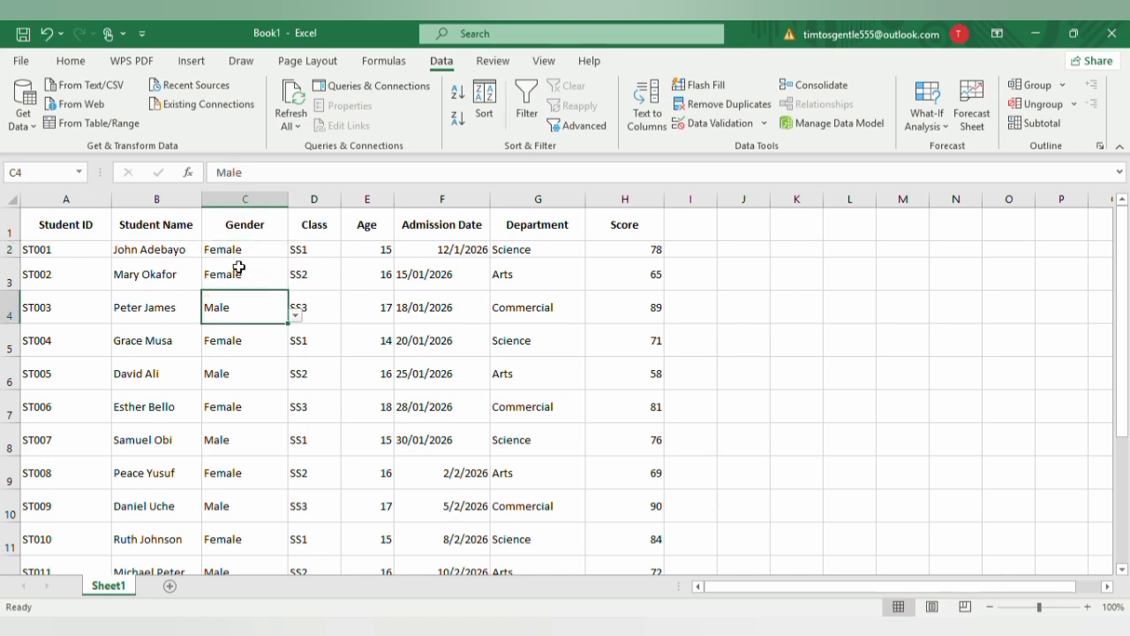
{"action": "left_click", "coordinate": [233, 249]}
{"action": "left_click", "coordinate": [296, 250]}
{"action": "left_click", "coordinate": [257, 263]}
Step: Apply a text length validation rule, equal to 3, to the class cells D2:D12
{"action": "left_click", "coordinate": [323, 277]}
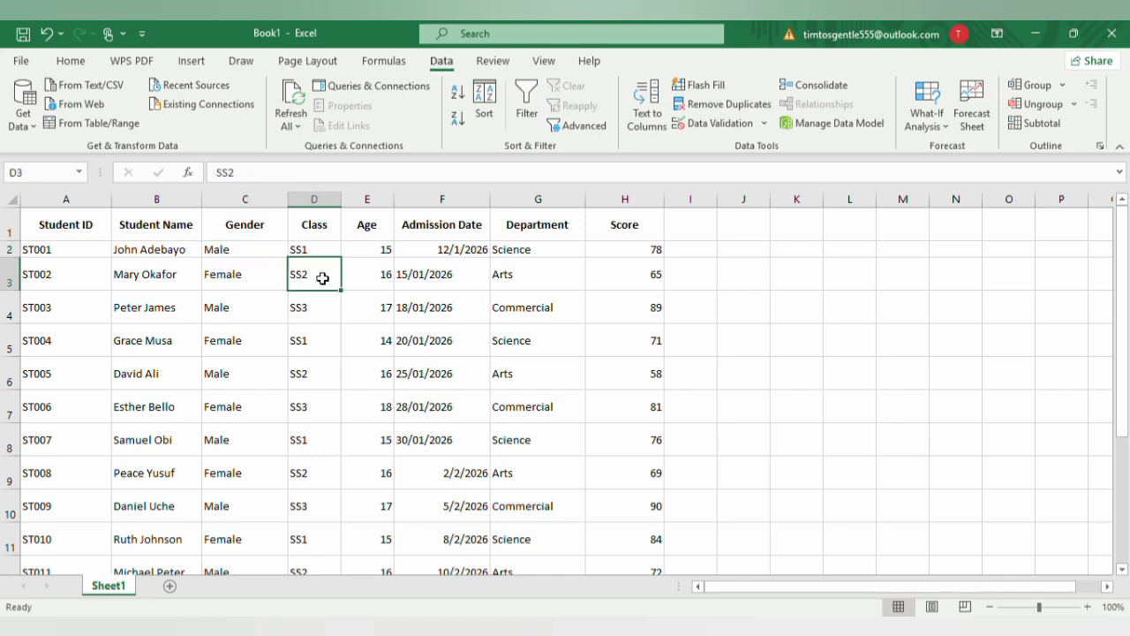
{"action": "left_click_drag", "start_coordinate": [323, 252], "coordinate": [353, 565]}
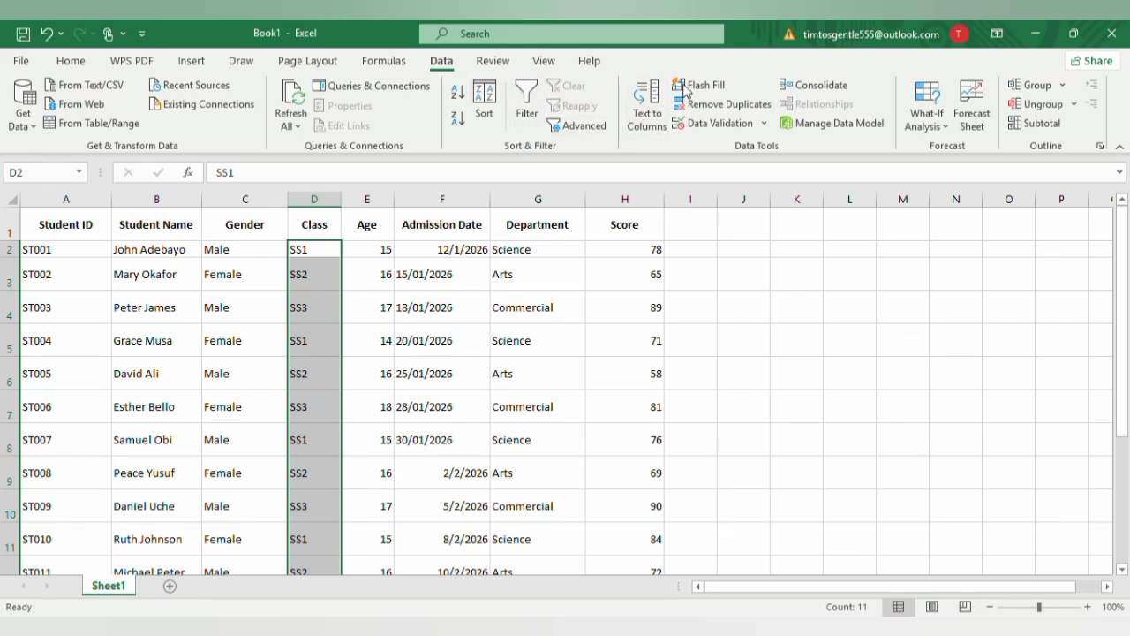
{"action": "left_click", "coordinate": [718, 124]}
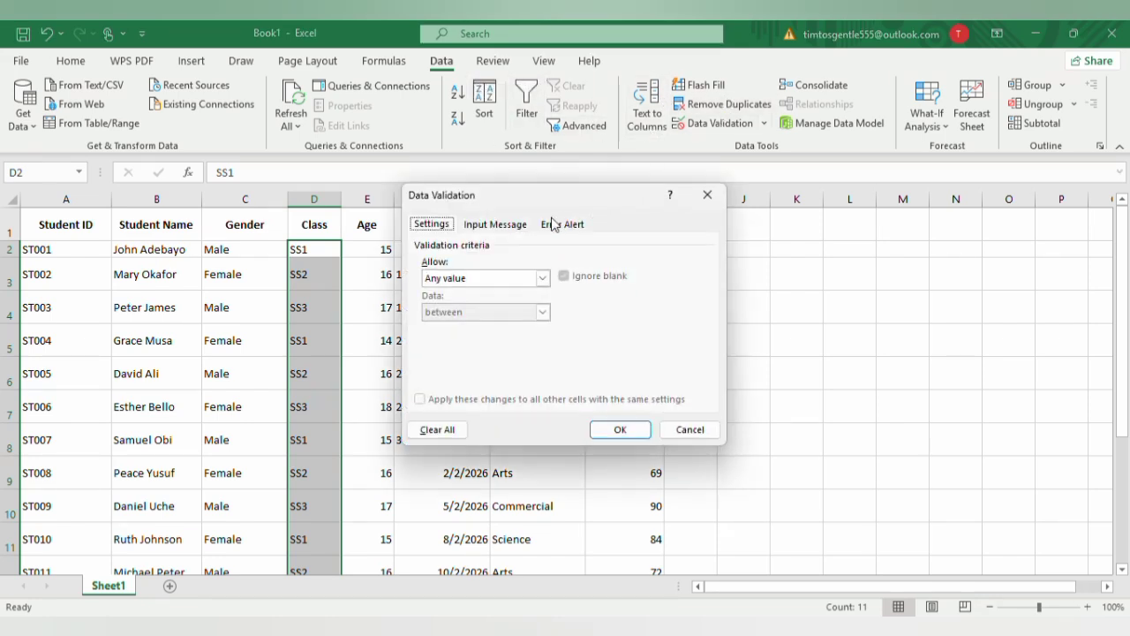
{"action": "left_click", "coordinate": [543, 278]}
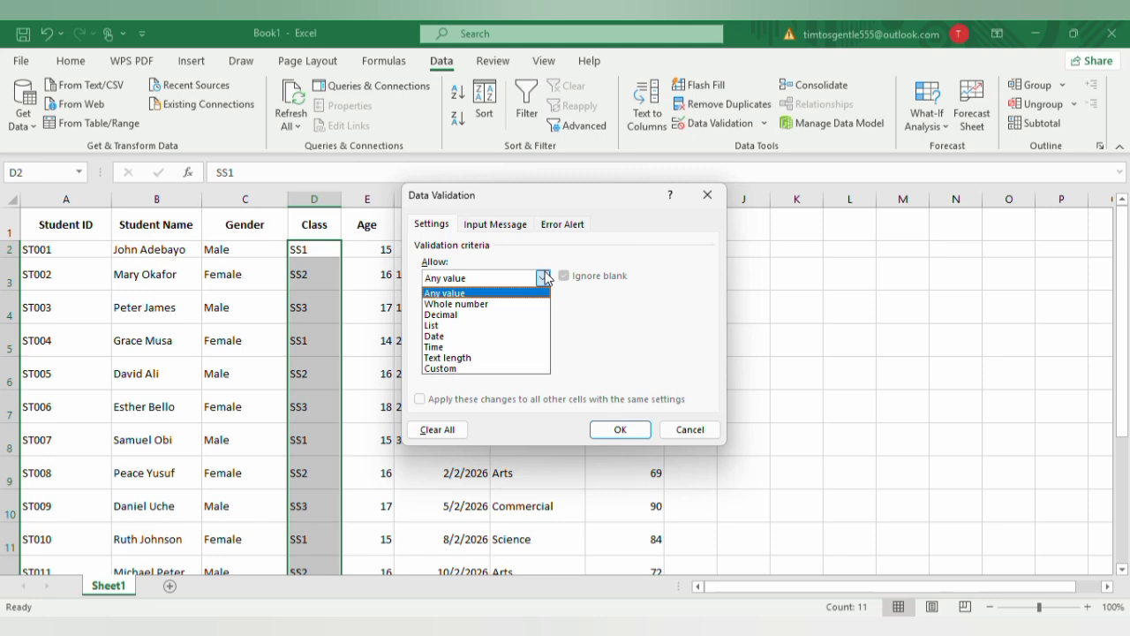
{"action": "left_click", "coordinate": [454, 357]}
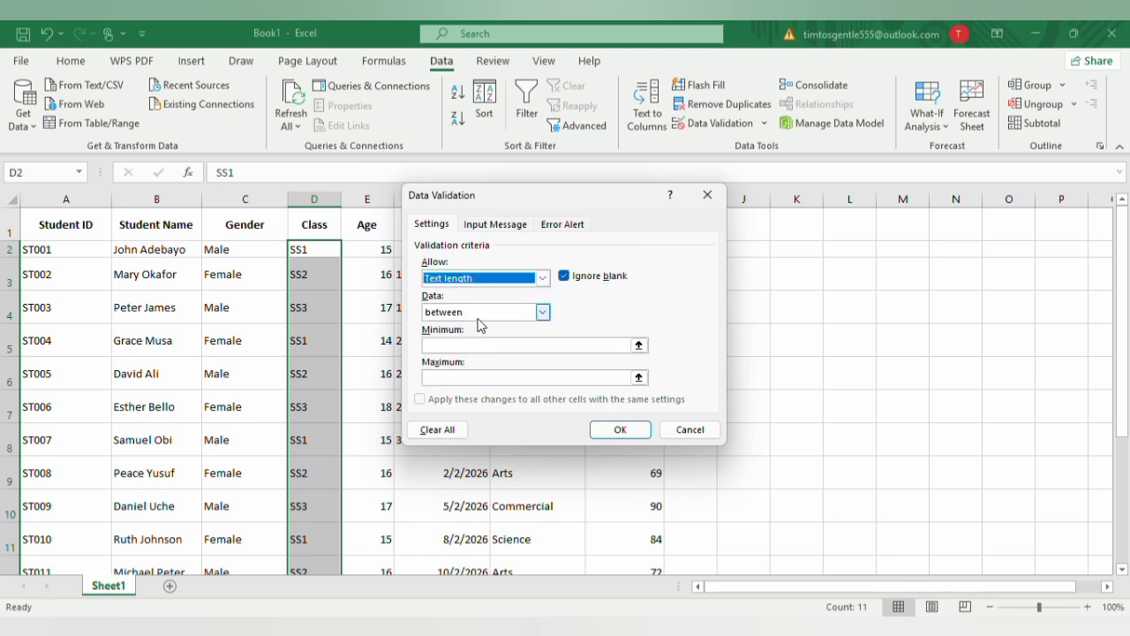
{"action": "left_click", "coordinate": [465, 344]}
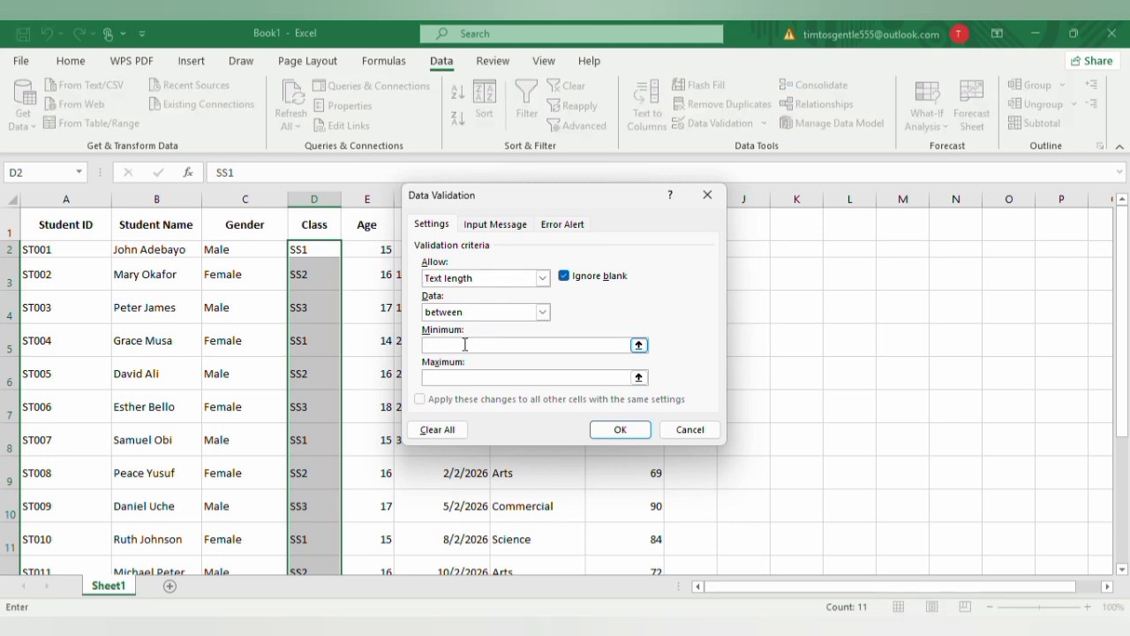
{"action": "left_click", "coordinate": [476, 314]}
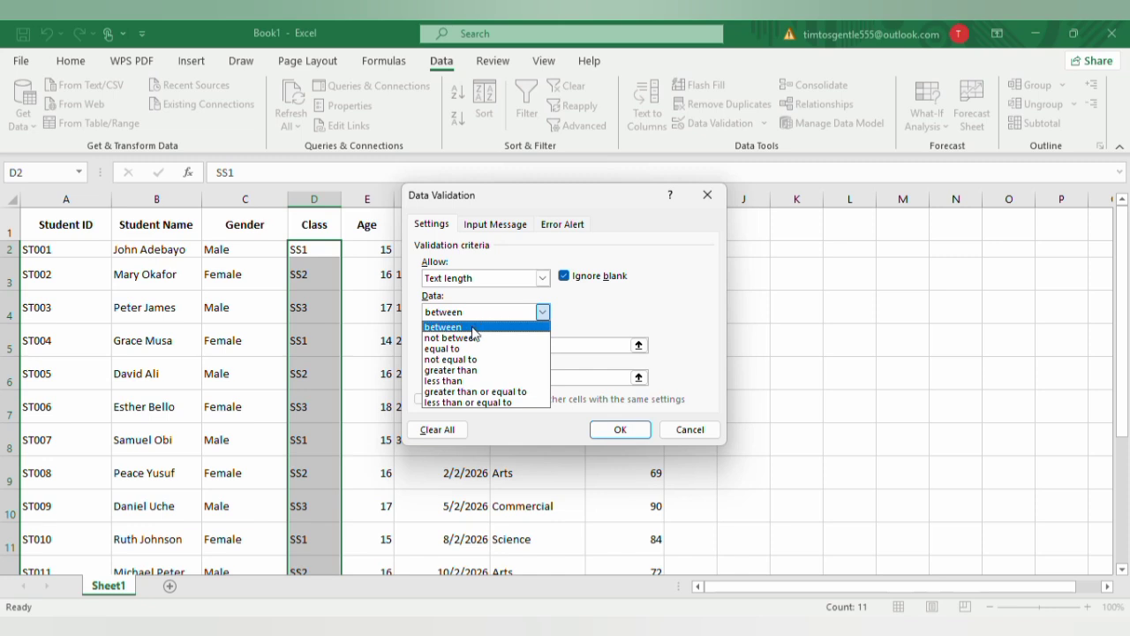
{"action": "left_click", "coordinate": [467, 349]}
{"action": "left_click", "coordinate": [475, 348]}
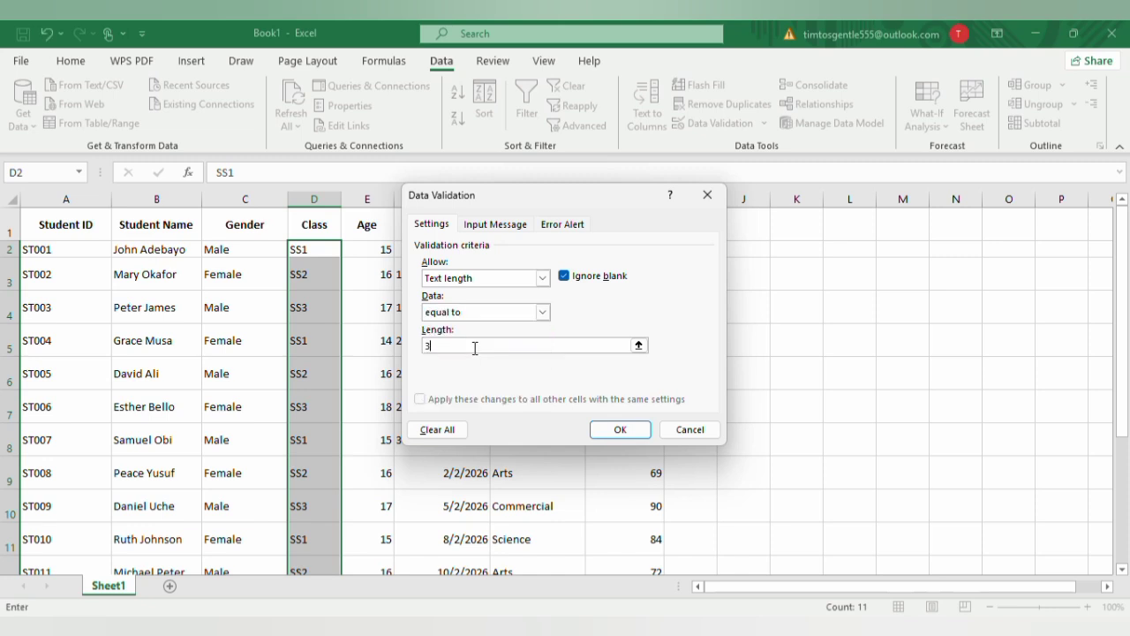
{"action": "left_click", "coordinate": [618, 429]}
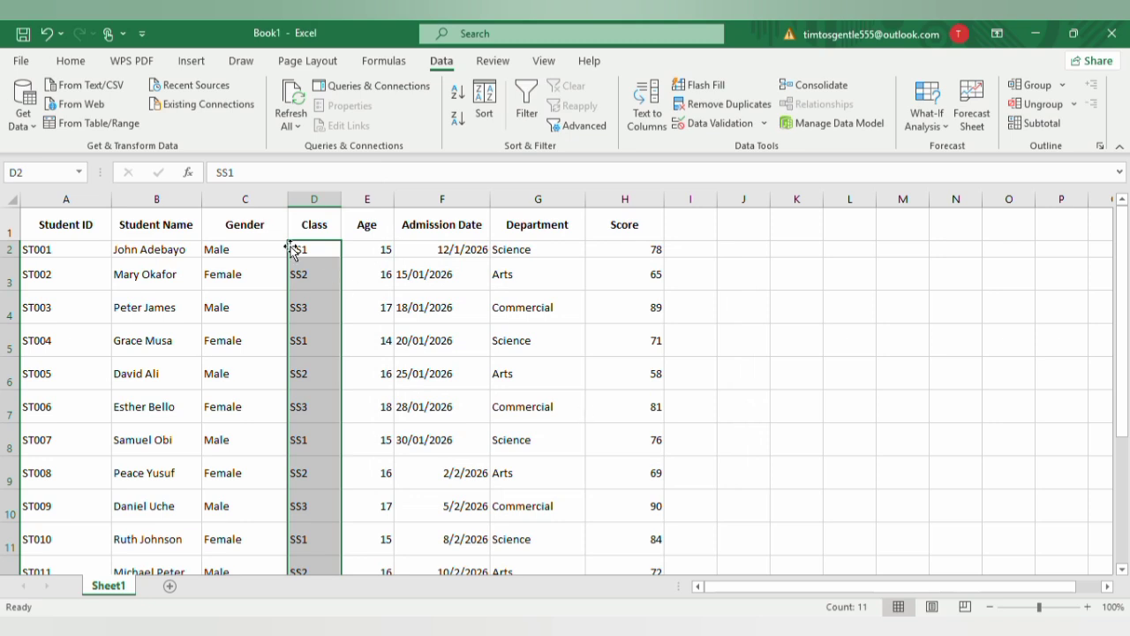
Step: Test the class text length rule by trying to enter SSS3 in D4, and discard the entry
{"action": "left_click", "coordinate": [308, 299]}
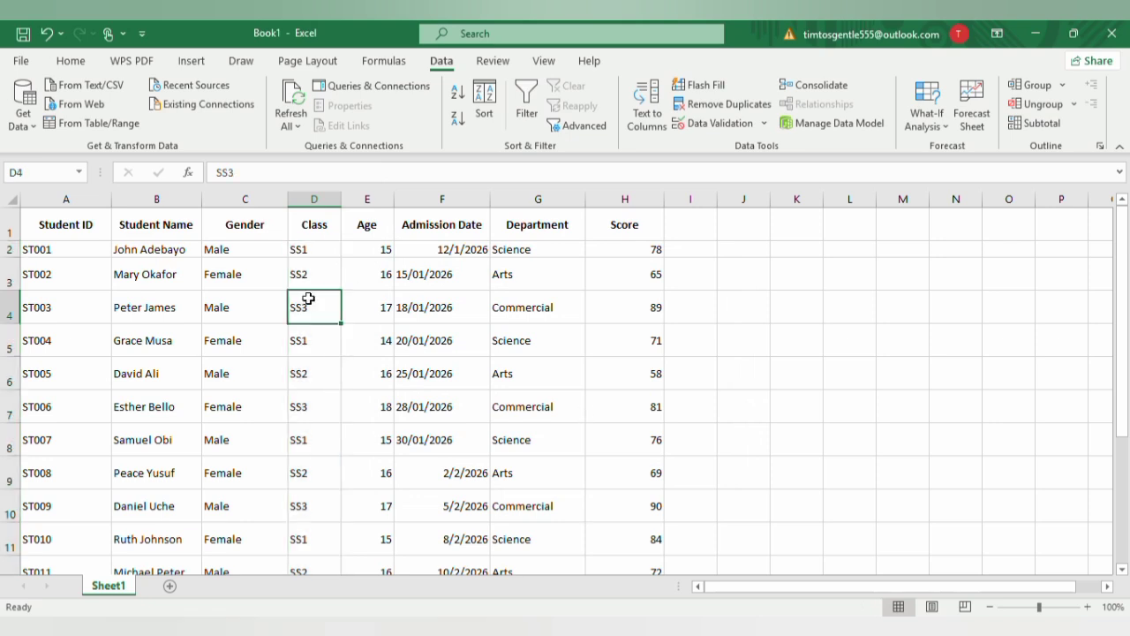
{"action": "type", "text": "SSS"}
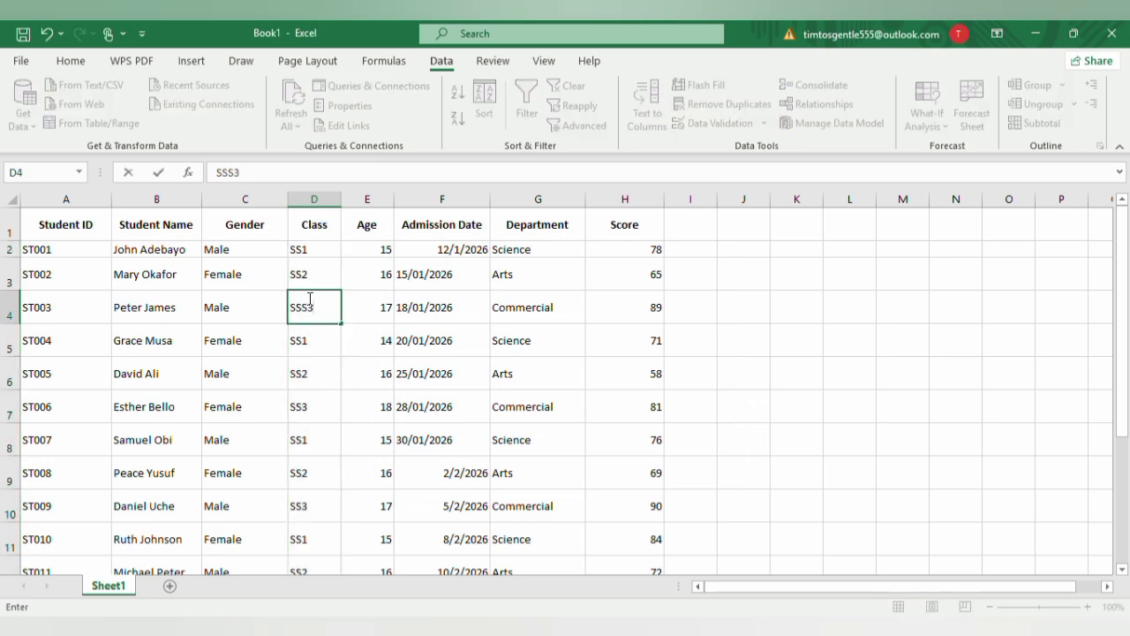
{"action": "key", "text": "Return"}
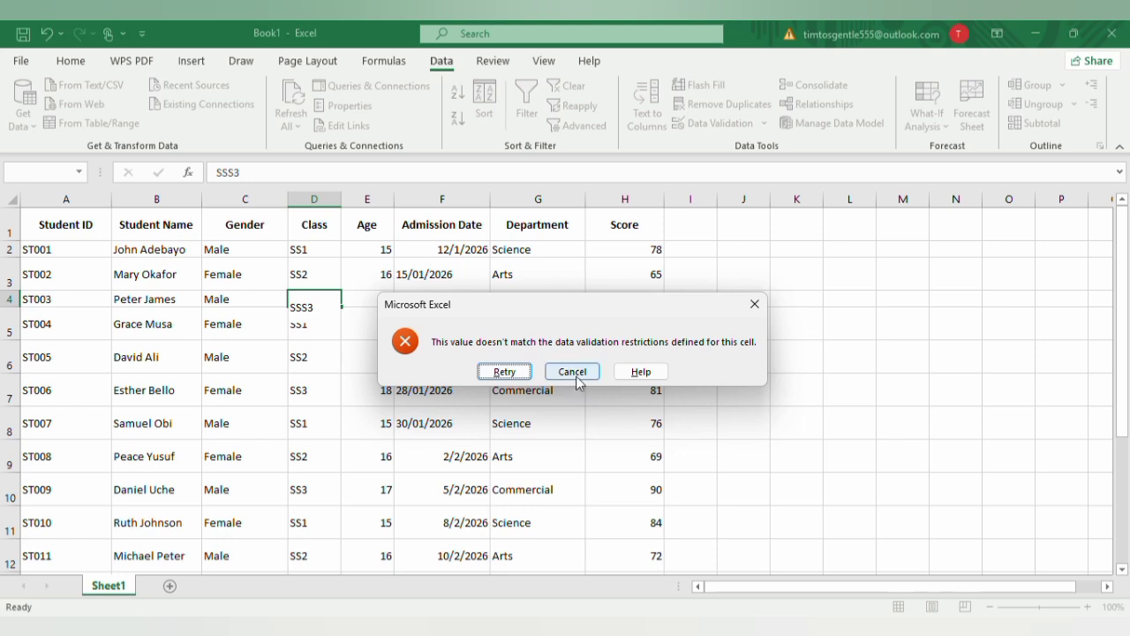
{"action": "left_click", "coordinate": [576, 375]}
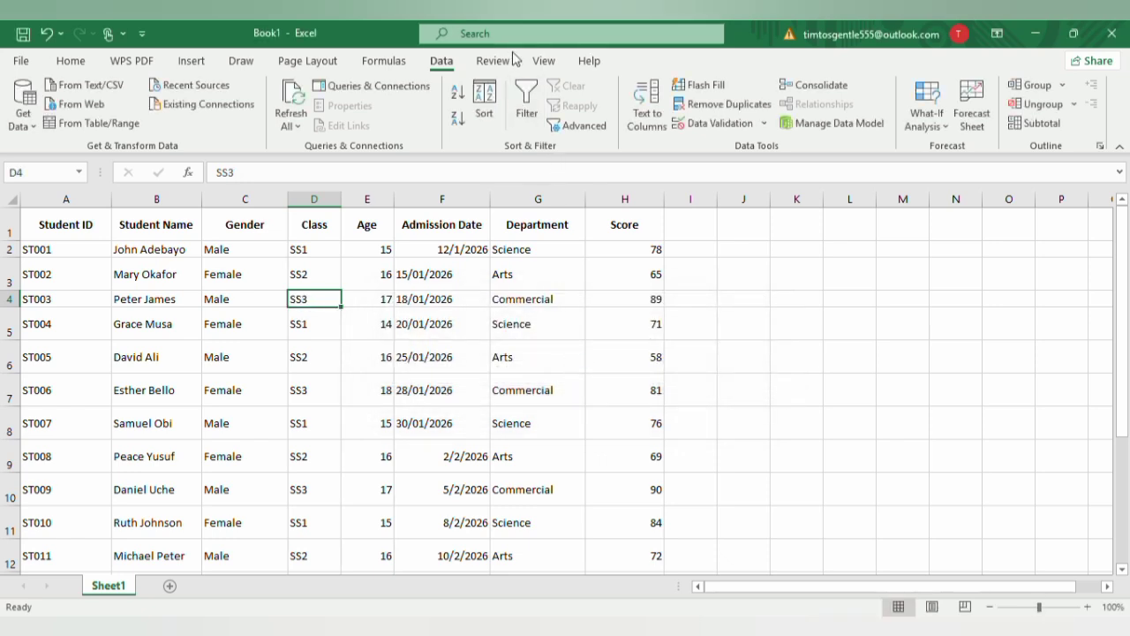
{"action": "left_click", "coordinate": [723, 103]}
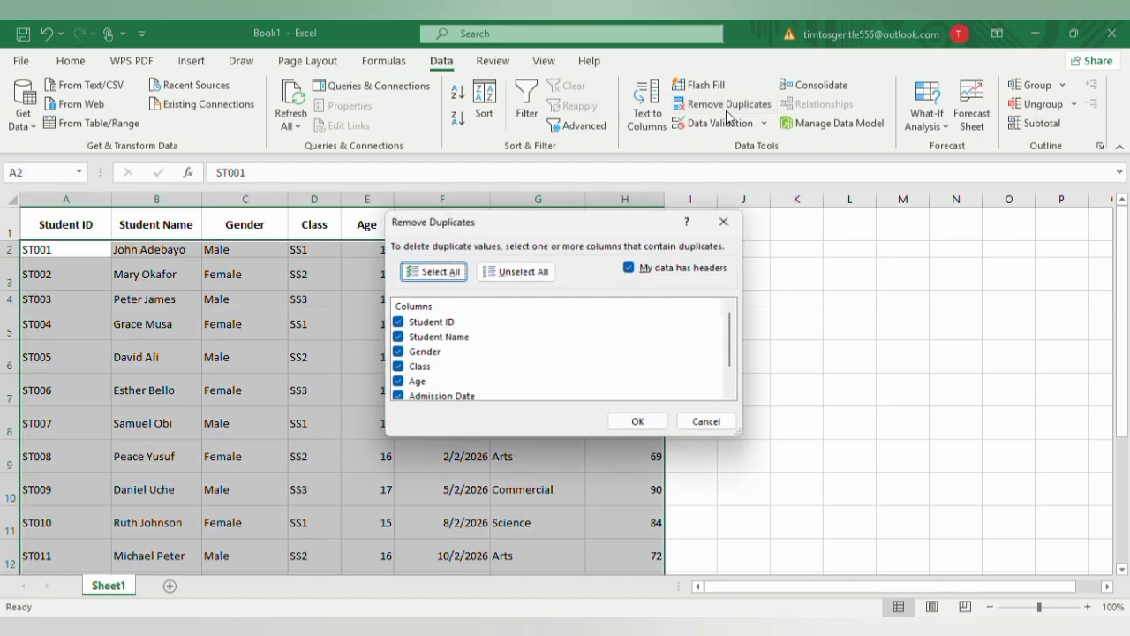
{"action": "left_click", "coordinate": [724, 220]}
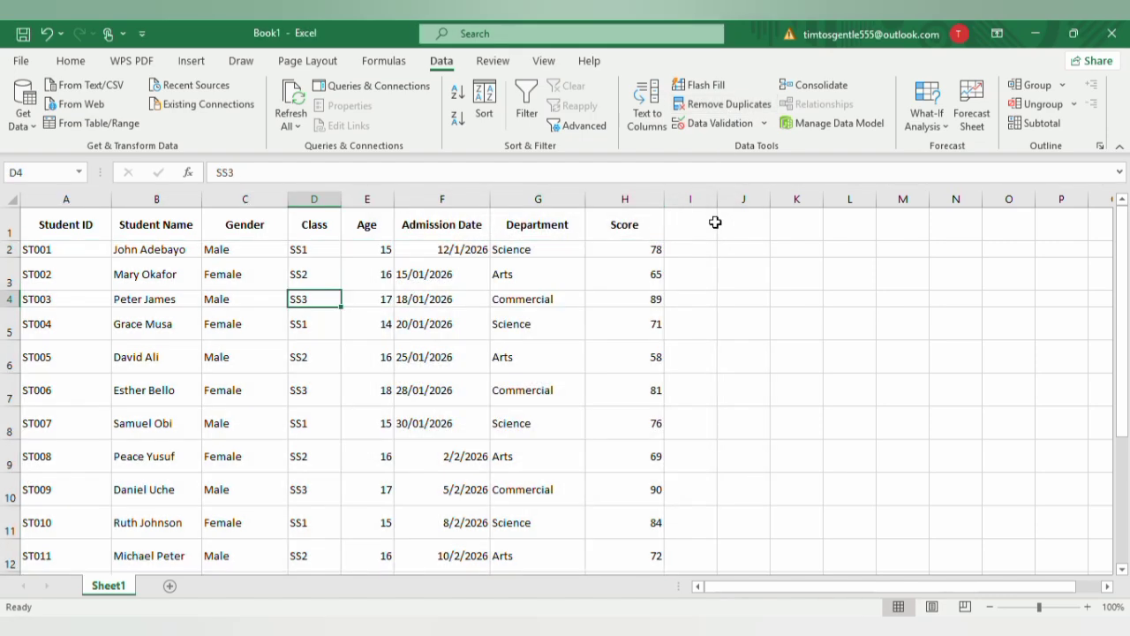
{"action": "left_click", "coordinate": [719, 123]}
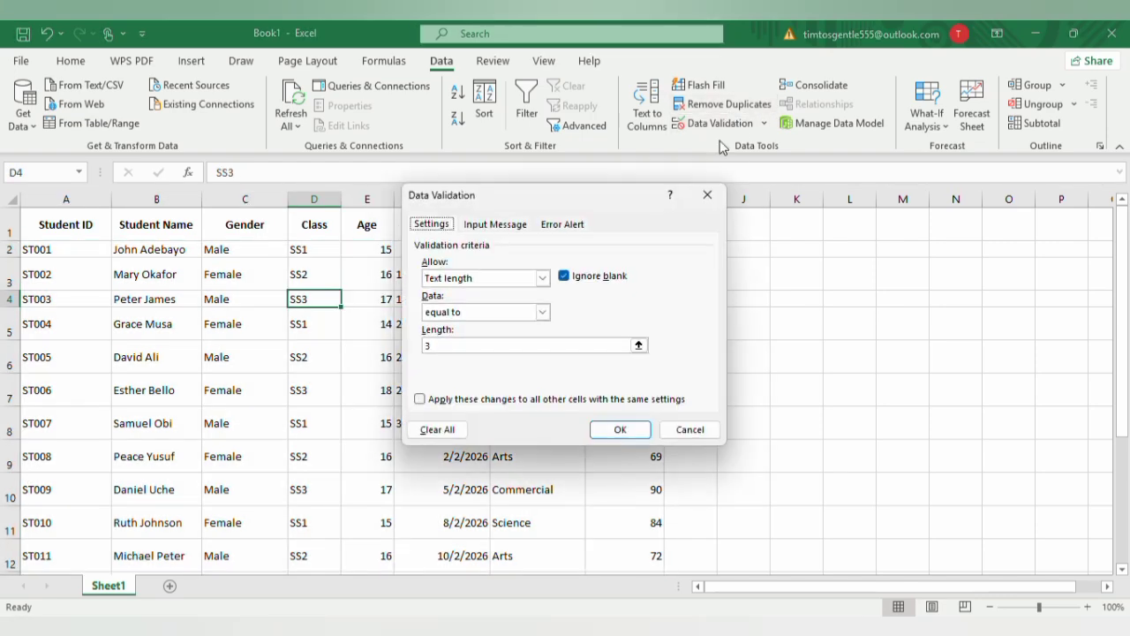
{"action": "left_click", "coordinate": [492, 225]}
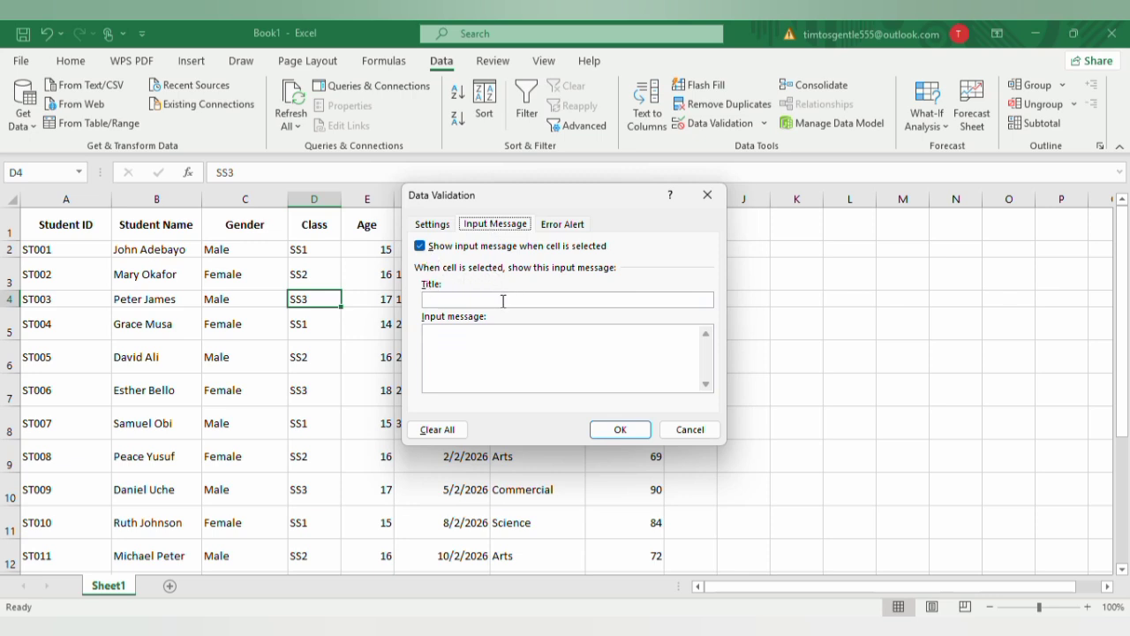
{"action": "left_click", "coordinate": [707, 195]}
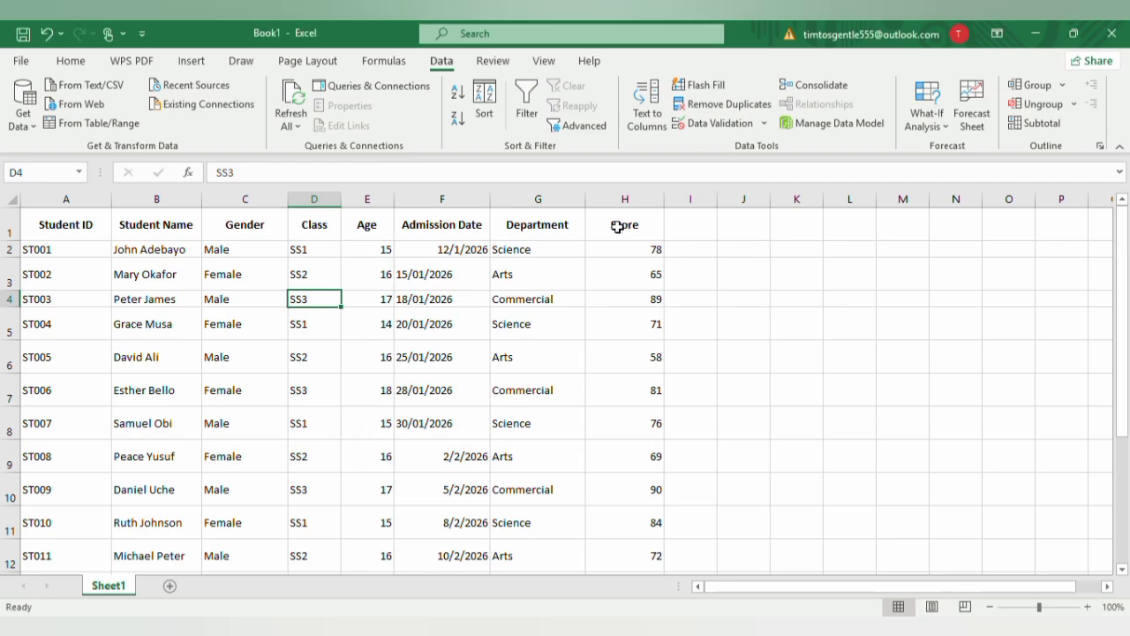
Step: Add a validation input message to the score cells H2:H16 with the title "Score" and the text "Enter you total score"
{"action": "left_click", "coordinate": [615, 265]}
{"action": "left_click_drag", "start_coordinate": [612, 250], "coordinate": [637, 484]}
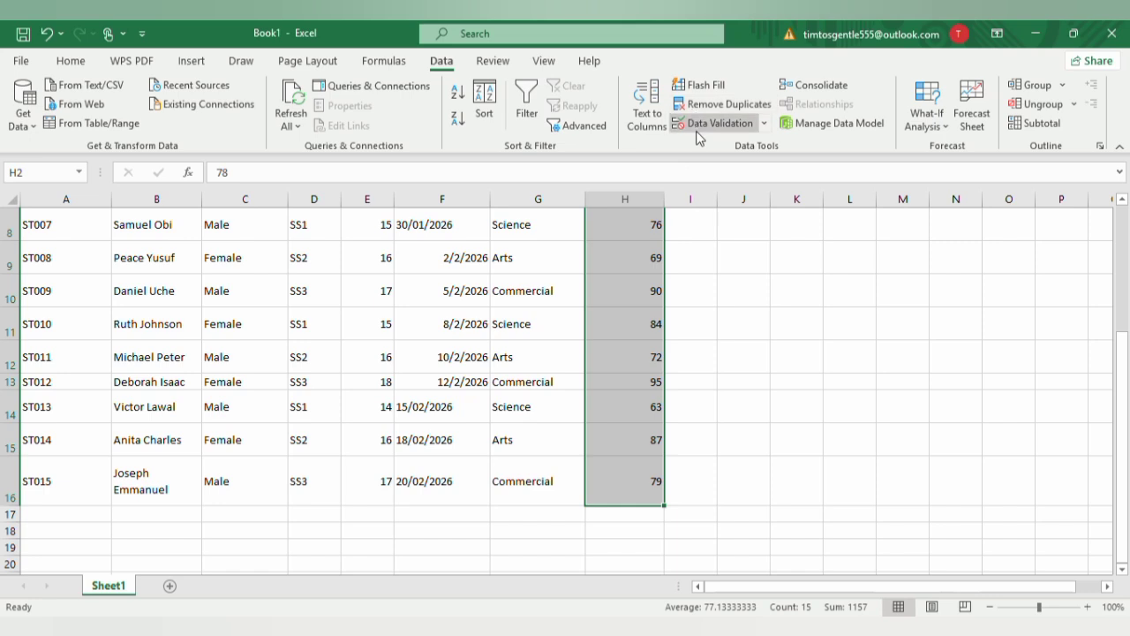
{"action": "left_click", "coordinate": [706, 124]}
{"action": "left_click", "coordinate": [493, 298]}
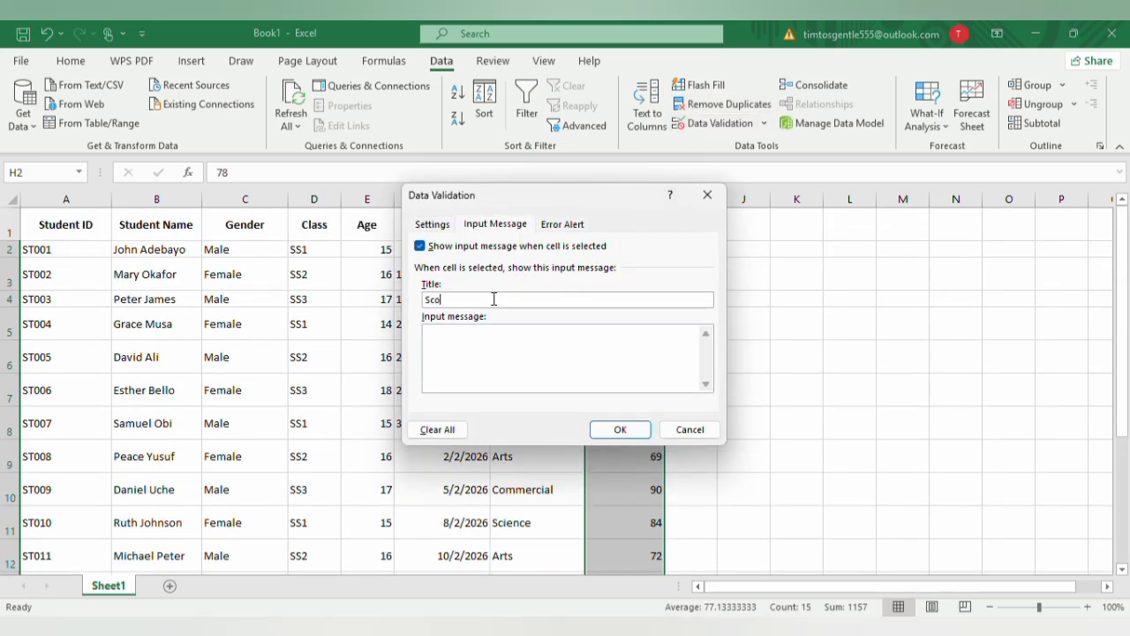
{"action": "left_click", "coordinate": [478, 342]}
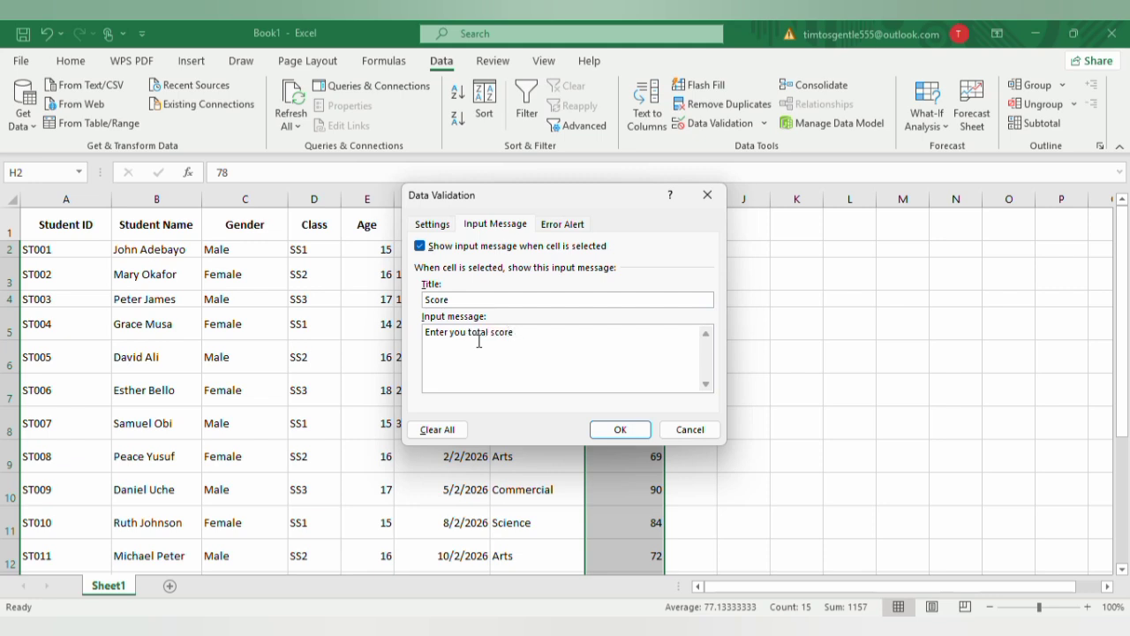
{"action": "left_click", "coordinate": [600, 429]}
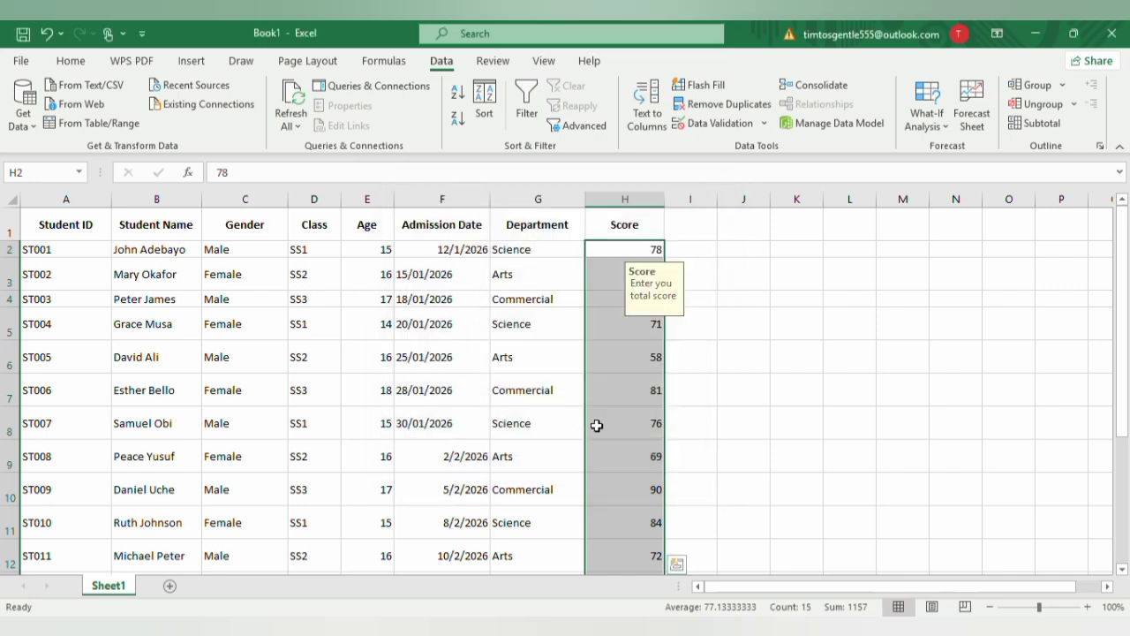
Step: Check the input message on several cells of the Score column
{"action": "left_click", "coordinate": [745, 299]}
{"action": "left_click", "coordinate": [633, 254]}
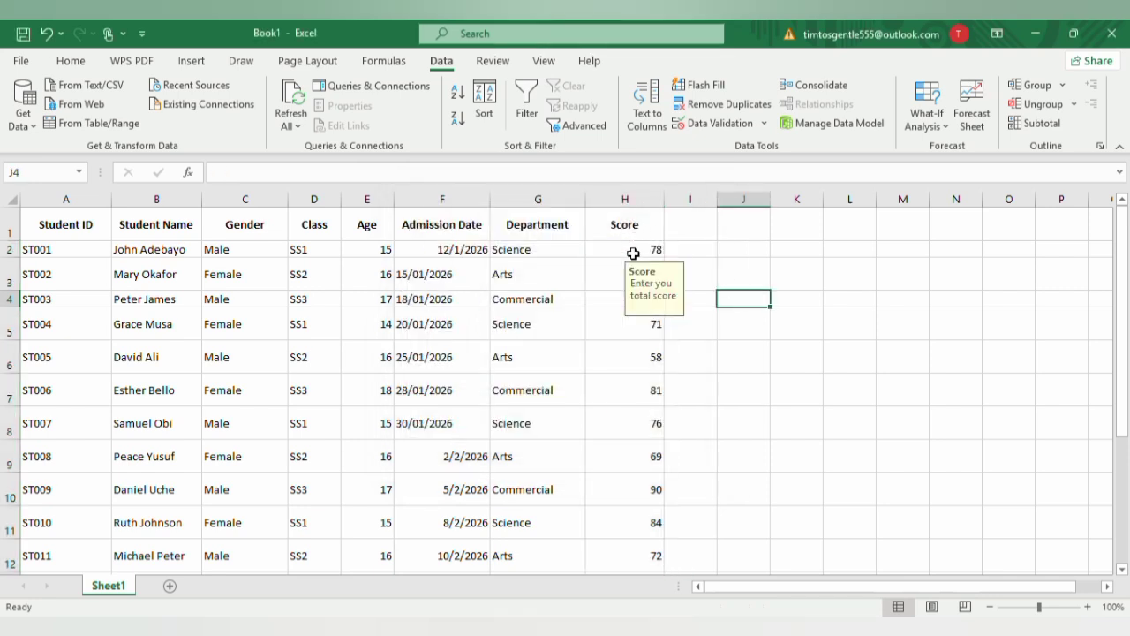
{"action": "left_click", "coordinate": [615, 264]}
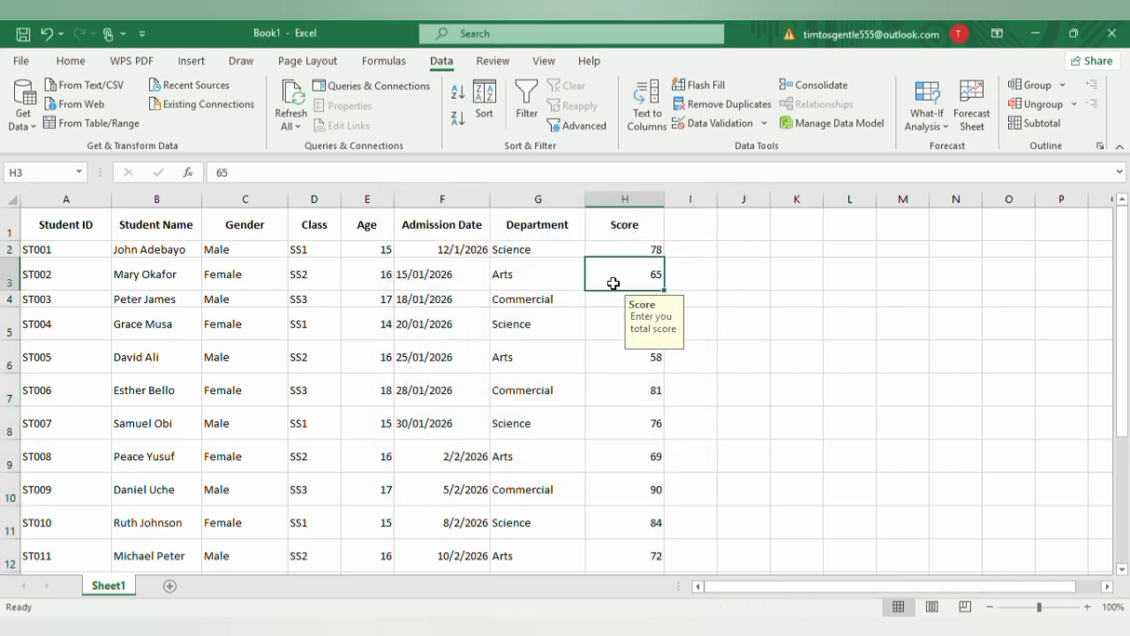
{"action": "left_click", "coordinate": [609, 314]}
{"action": "left_click", "coordinate": [610, 366]}
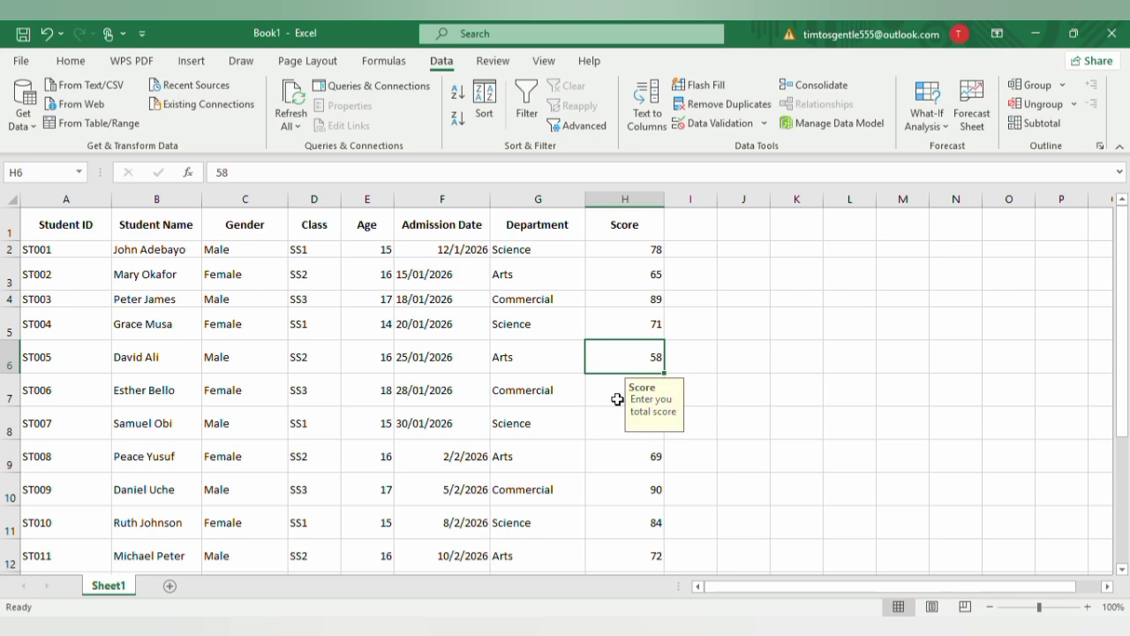
{"action": "left_click", "coordinate": [618, 399]}
{"action": "mouse_move", "coordinate": [662, 195]}
{"action": "left_mouse_down"}
{"action": "mouse_move", "coordinate": [752, 212]}
{"action": "mouse_move", "coordinate": [662, 198]}
{"action": "left_mouse_up"}
{"action": "left_click", "coordinate": [625, 199]}
{"action": "left_click", "coordinate": [625, 315]}
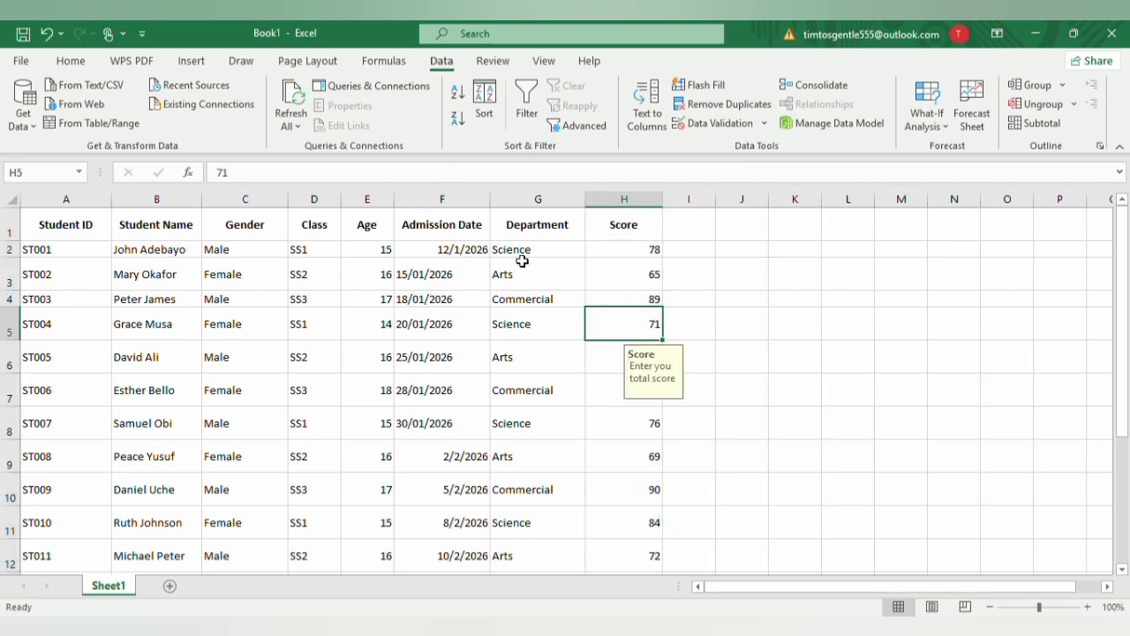
{"action": "left_click_drag", "start_coordinate": [523, 254], "coordinate": [519, 428]}
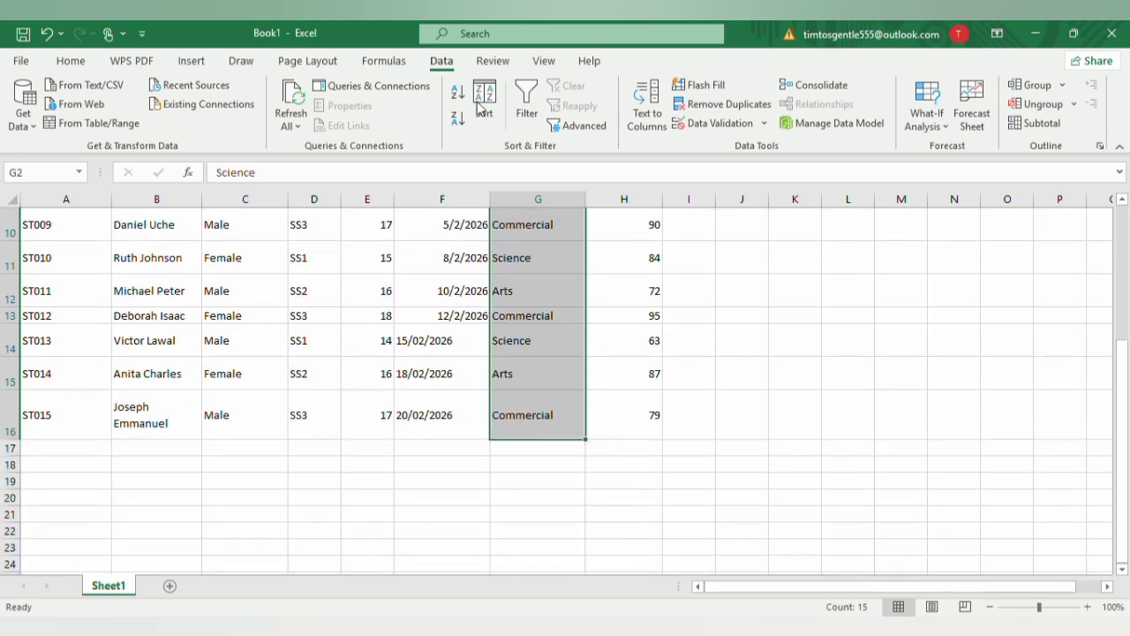
{"action": "left_click", "coordinate": [696, 123]}
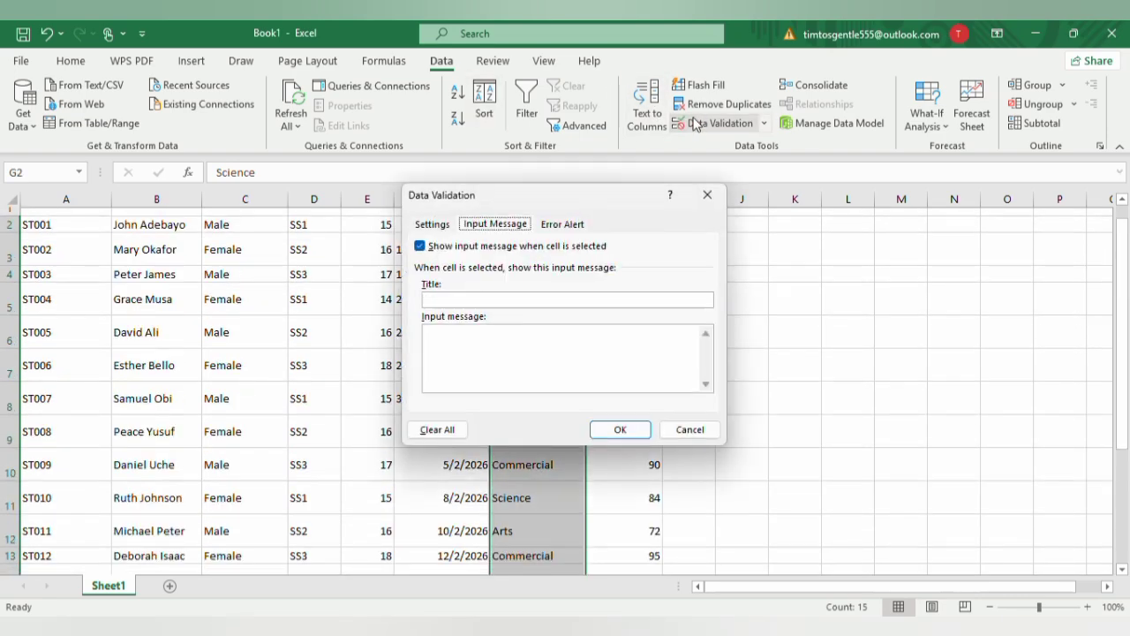
{"action": "left_click", "coordinate": [558, 226]}
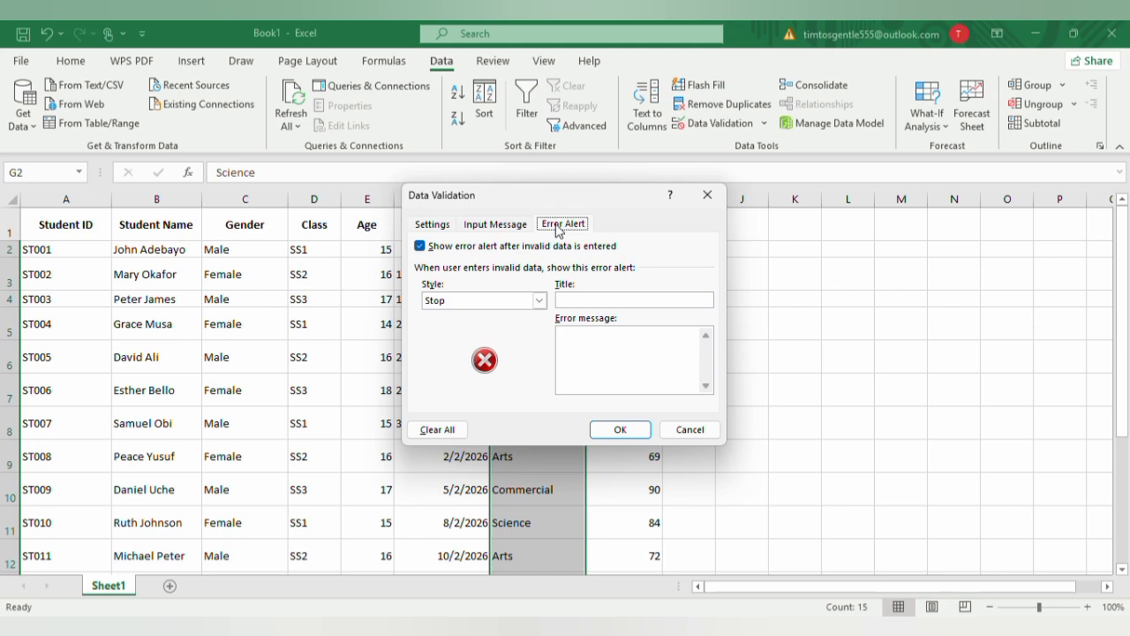
{"action": "left_click", "coordinate": [539, 301]}
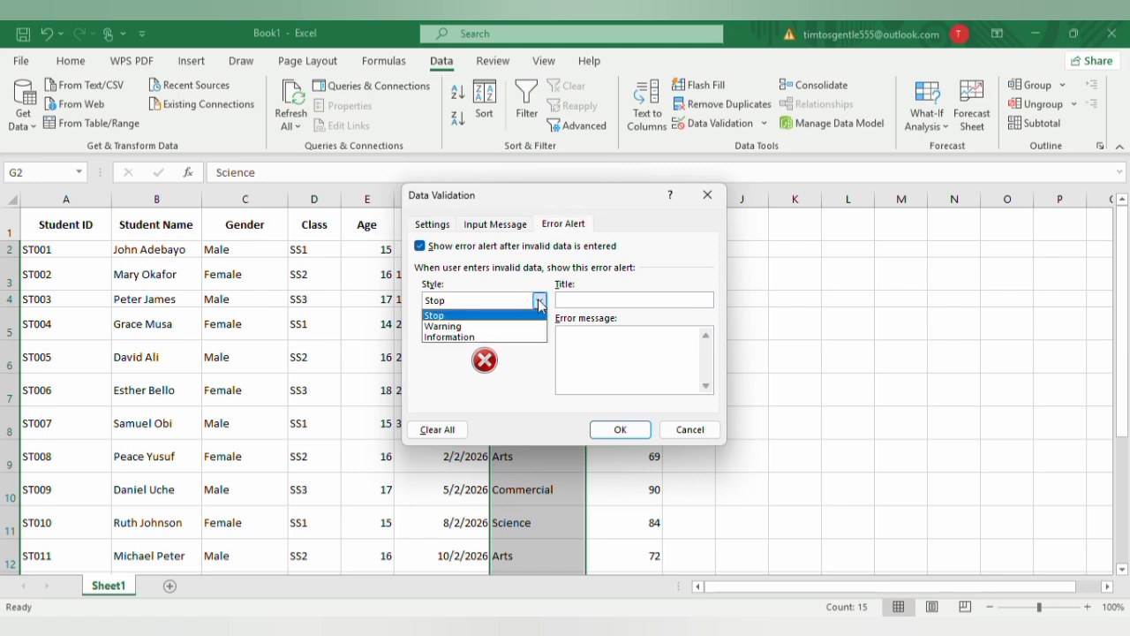
{"action": "left_click", "coordinate": [478, 319]}
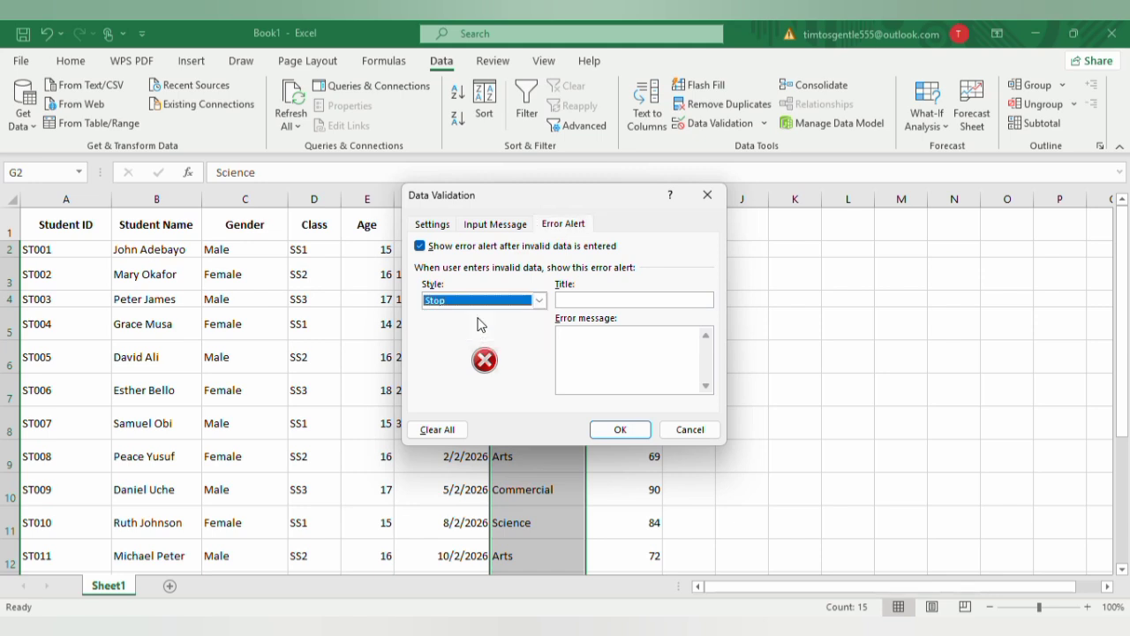
{"action": "left_click", "coordinate": [598, 303]}
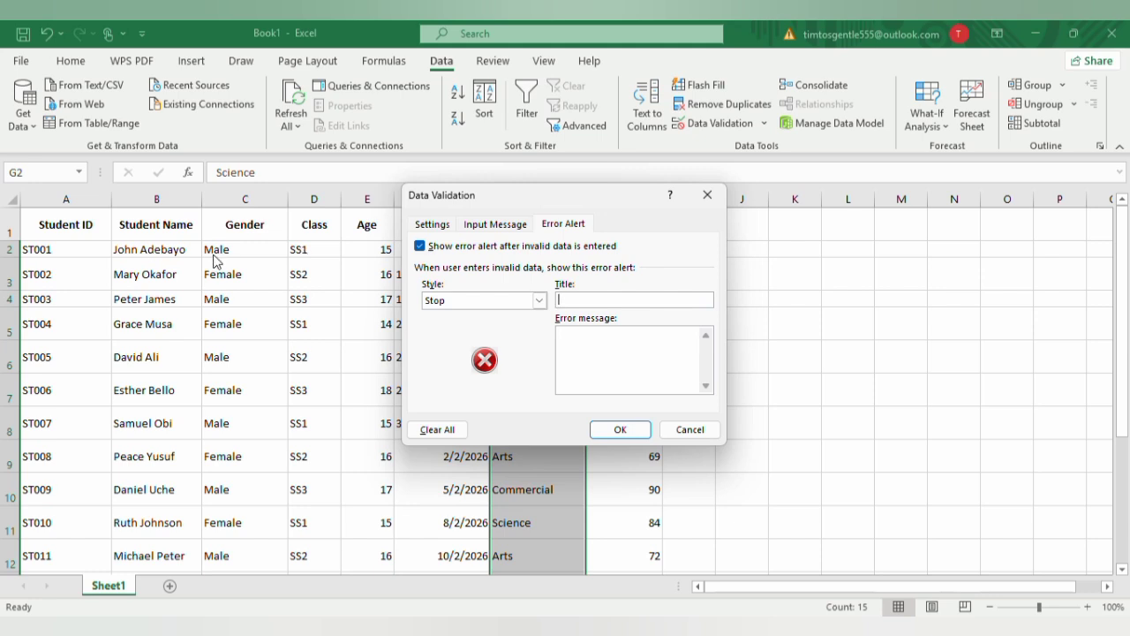
{"action": "left_click", "coordinate": [686, 430]}
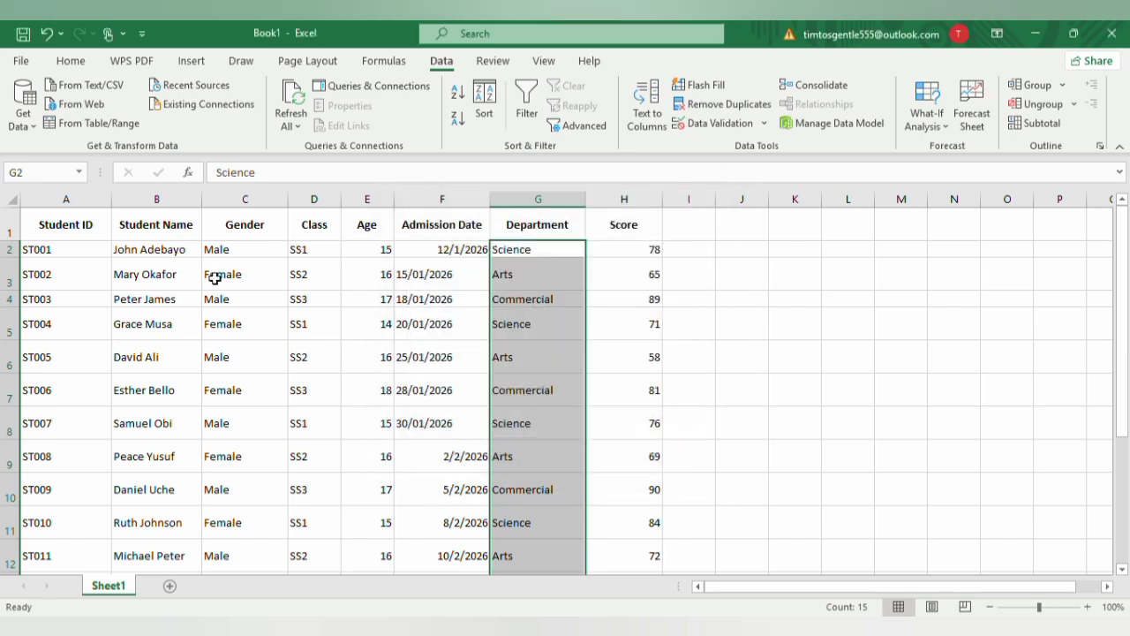
Step: Give the gender cells C2:C16 a Stop error alert titled "INcorrect sex" with the message "Enter a correct sex between Male and Female"
{"action": "left_click_drag", "start_coordinate": [222, 252], "coordinate": [227, 515]}
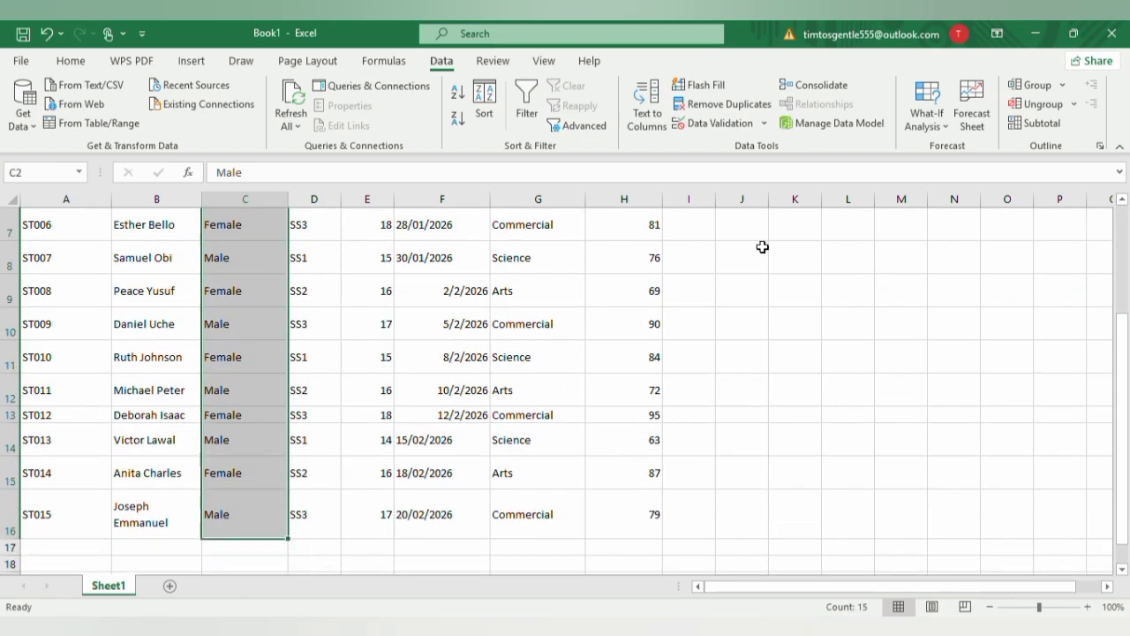
{"action": "left_click", "coordinate": [763, 123]}
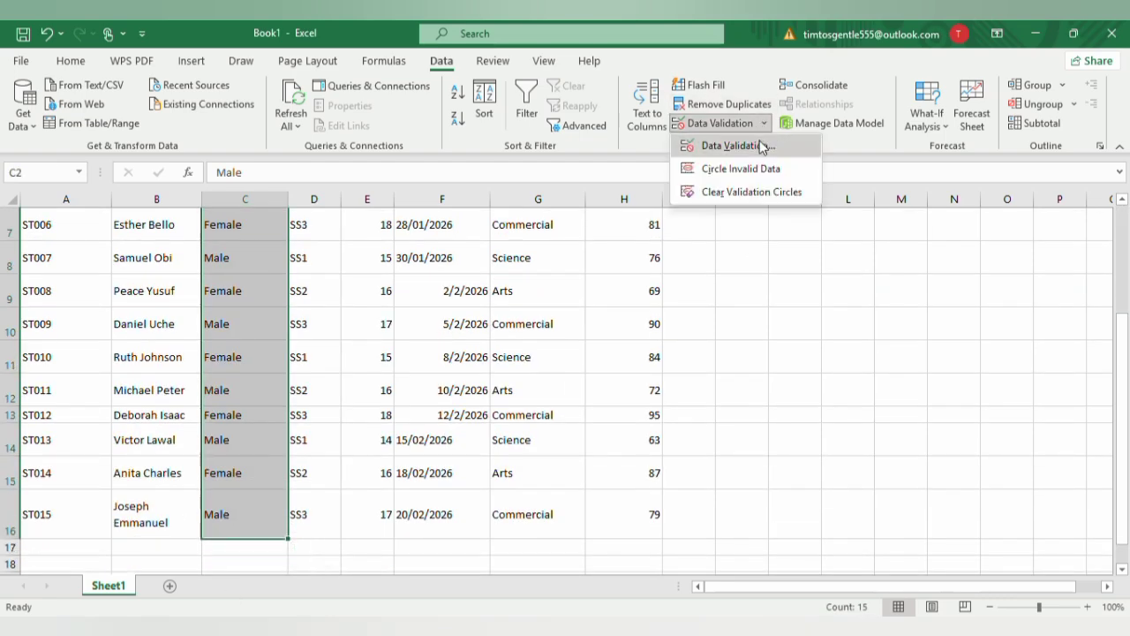
{"action": "left_click", "coordinate": [761, 147]}
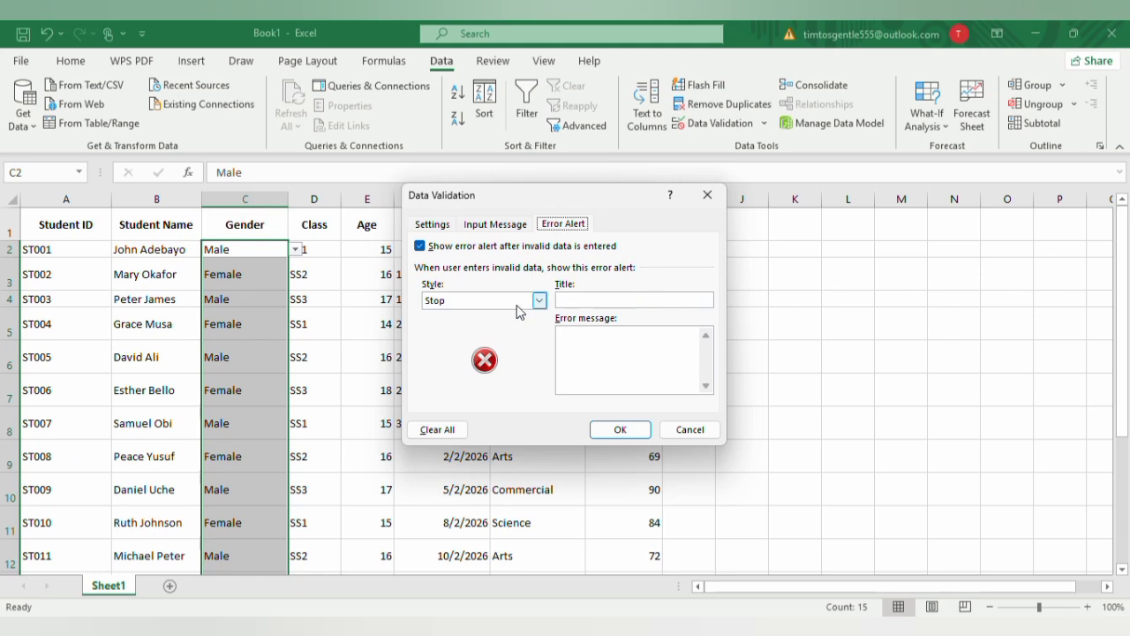
{"action": "left_click", "coordinate": [613, 299]}
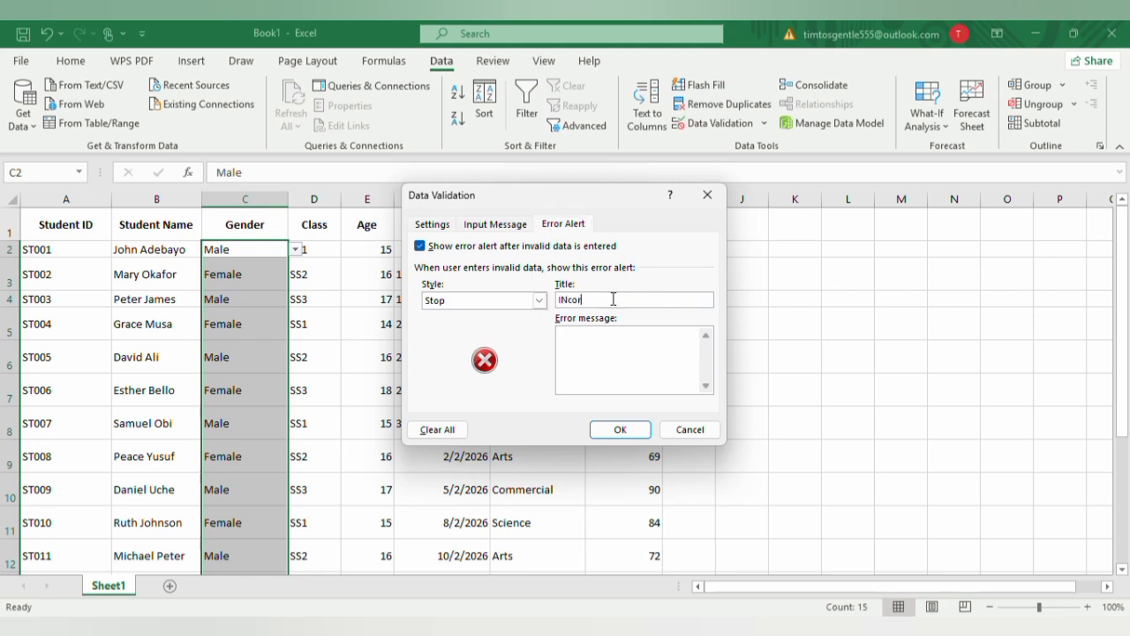
{"action": "left_click", "coordinate": [594, 333]}
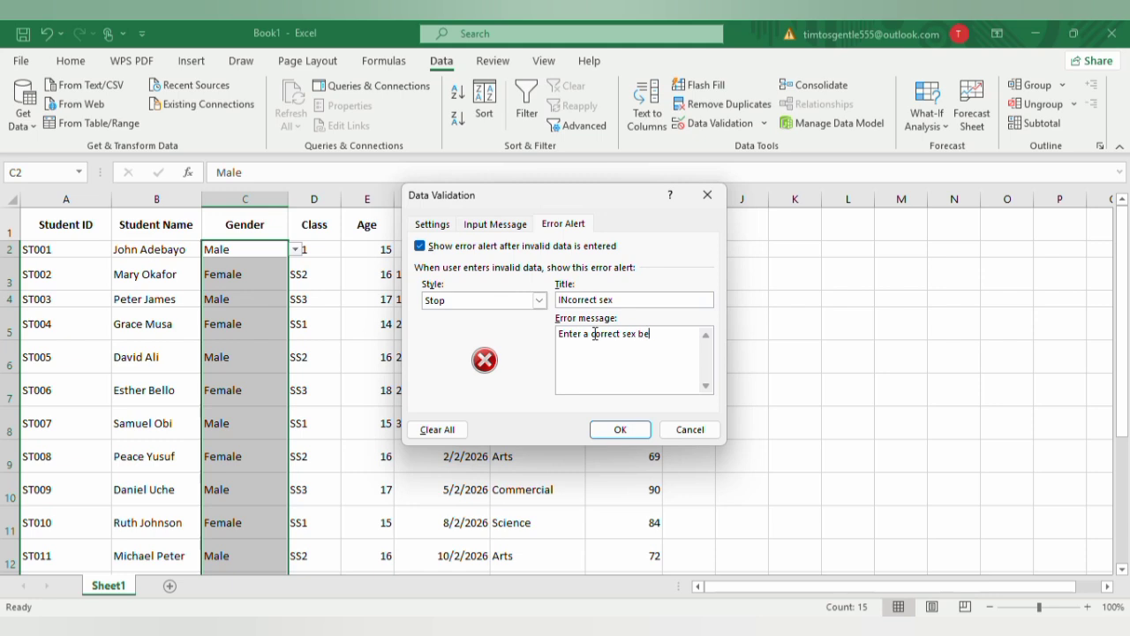
{"action": "type", "text": "Male and Female"}
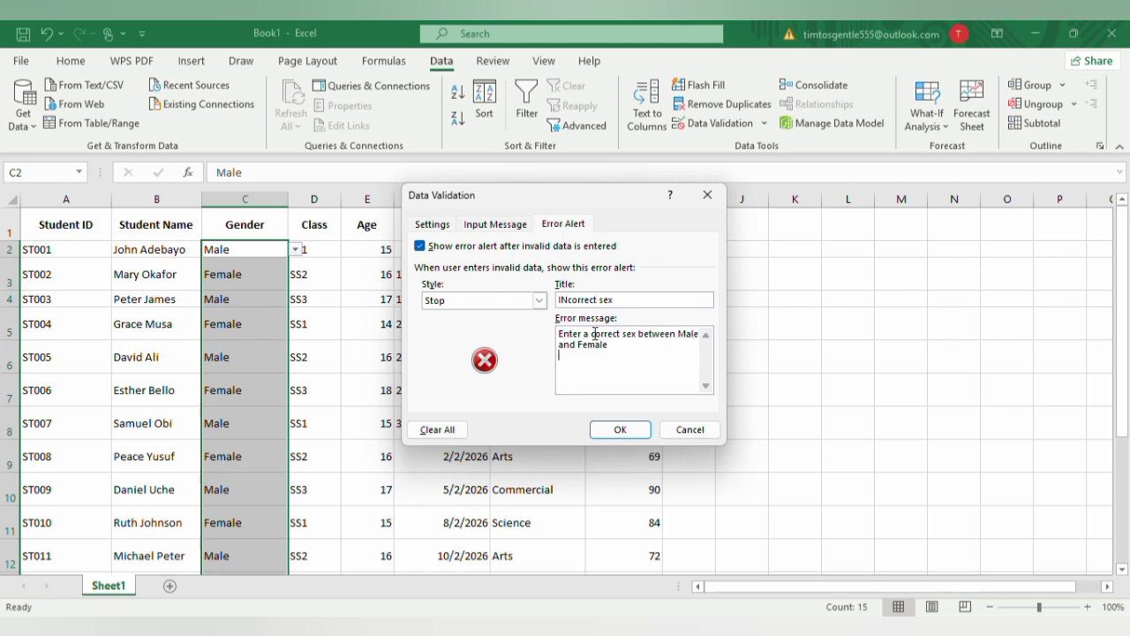
{"action": "left_click", "coordinate": [616, 429]}
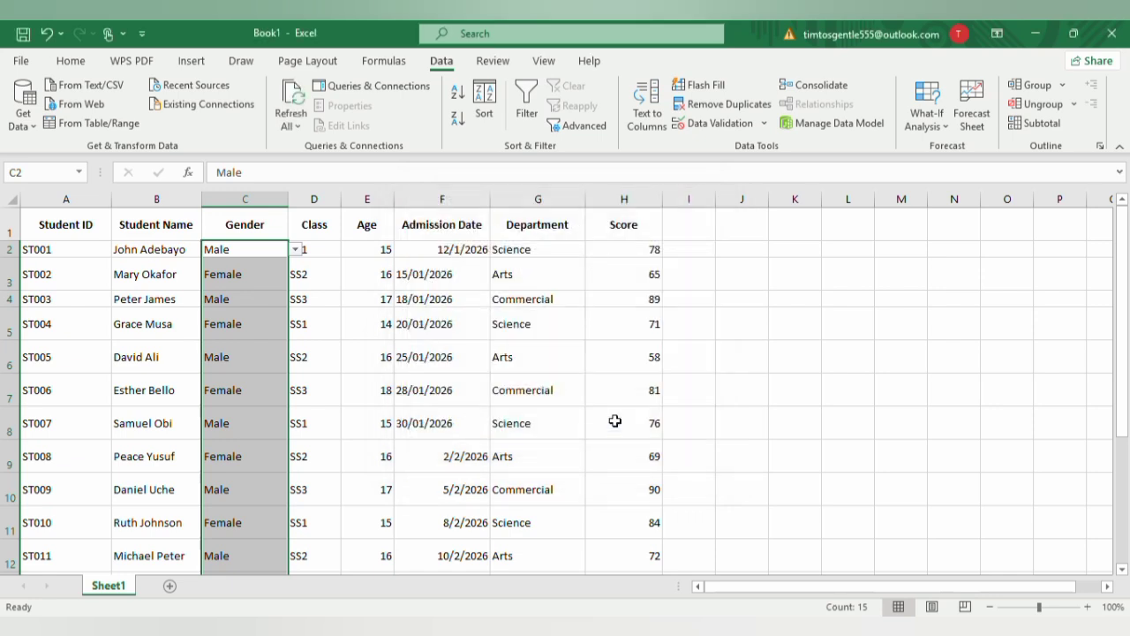
Step: Test the gender error alert by trying to enter Girl in C3
{"action": "left_click", "coordinate": [242, 270]}
{"action": "type", "text": "Gi"}
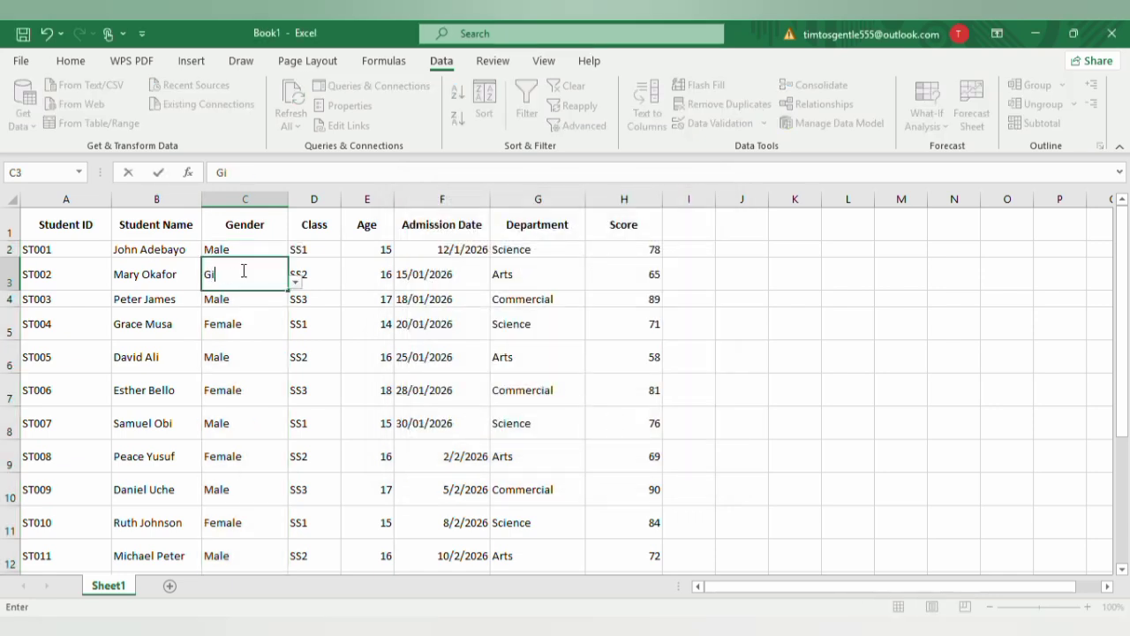
{"action": "type", "text": "rl"}
{"action": "key", "text": "Return"}
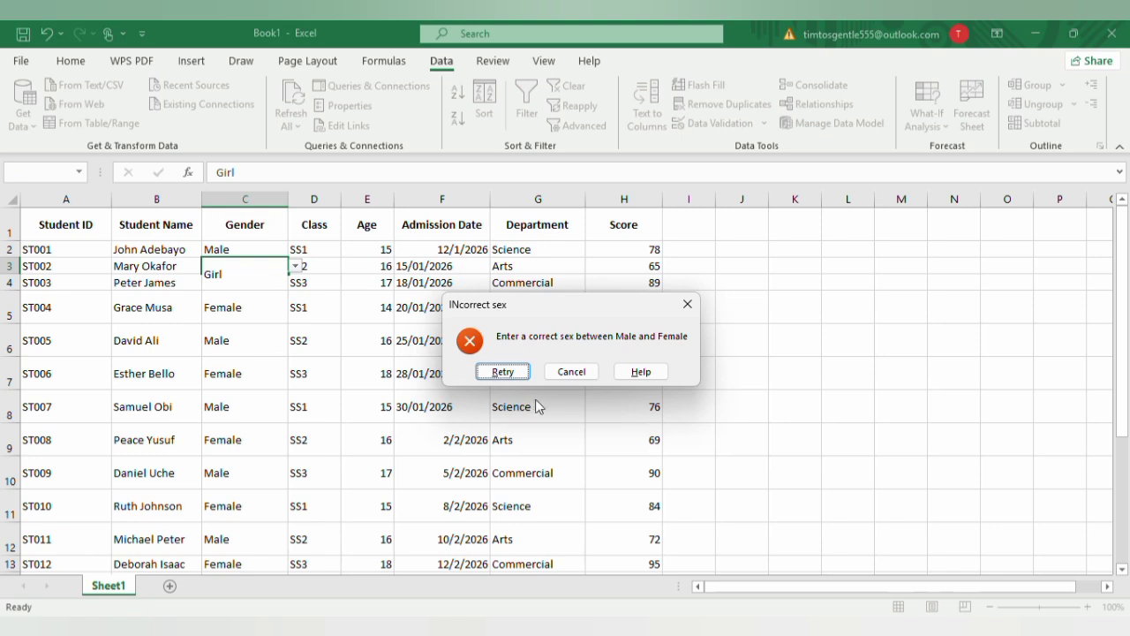